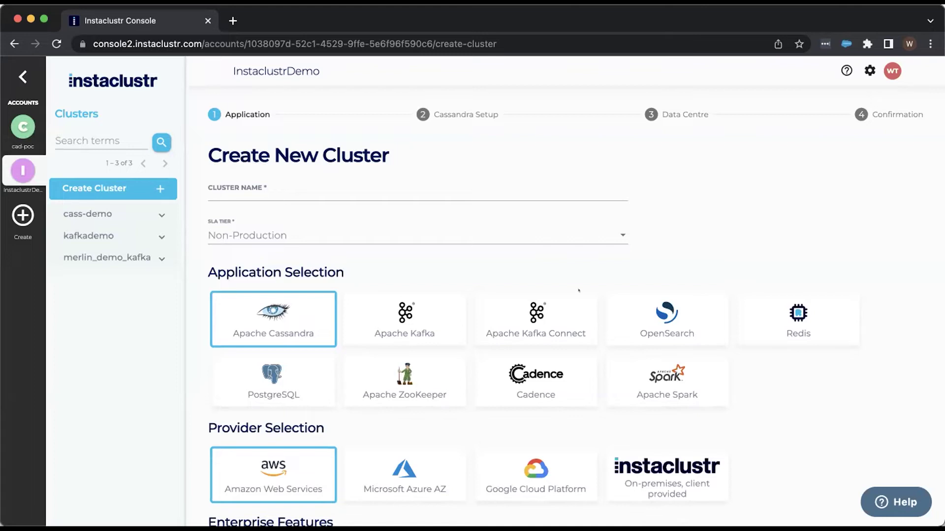
Step: Name the new cluster os-demo and choose the Non-Production SLA tier
click(370, 185)
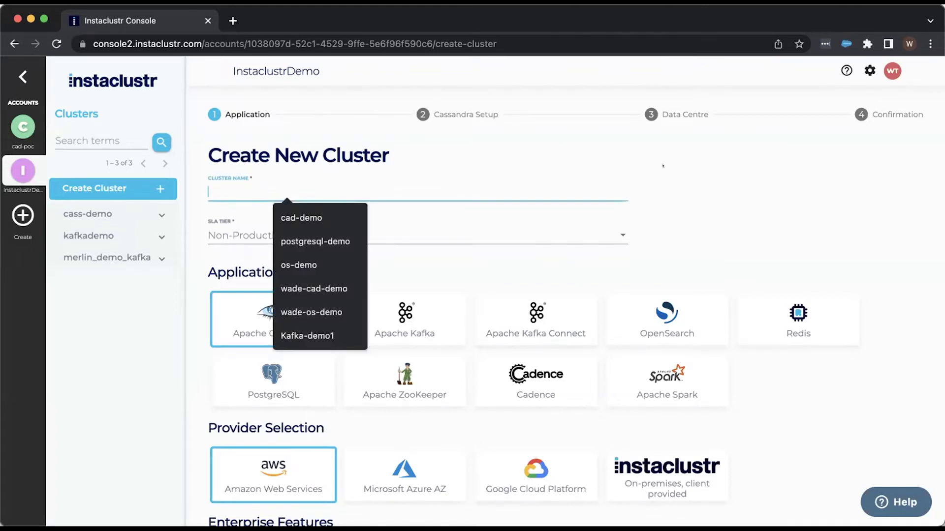
click(308, 266)
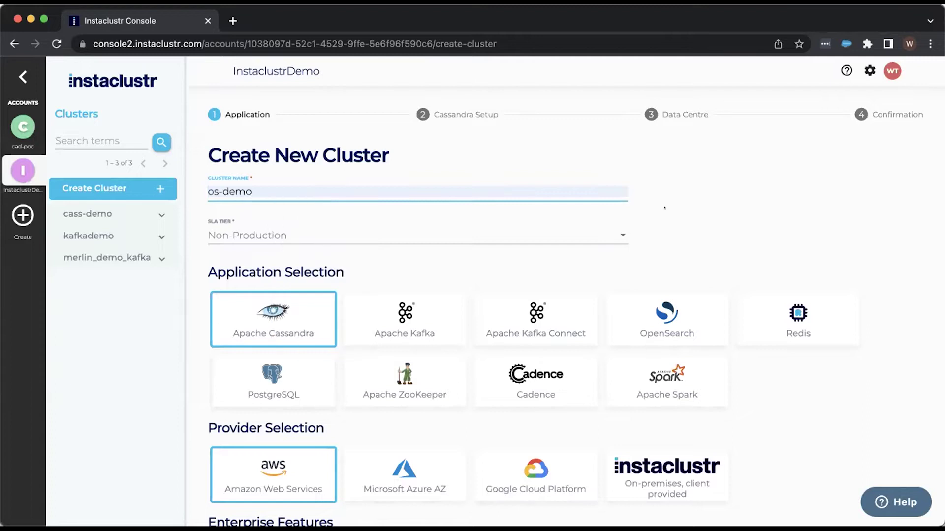
scroll(640, 209, down, 1)
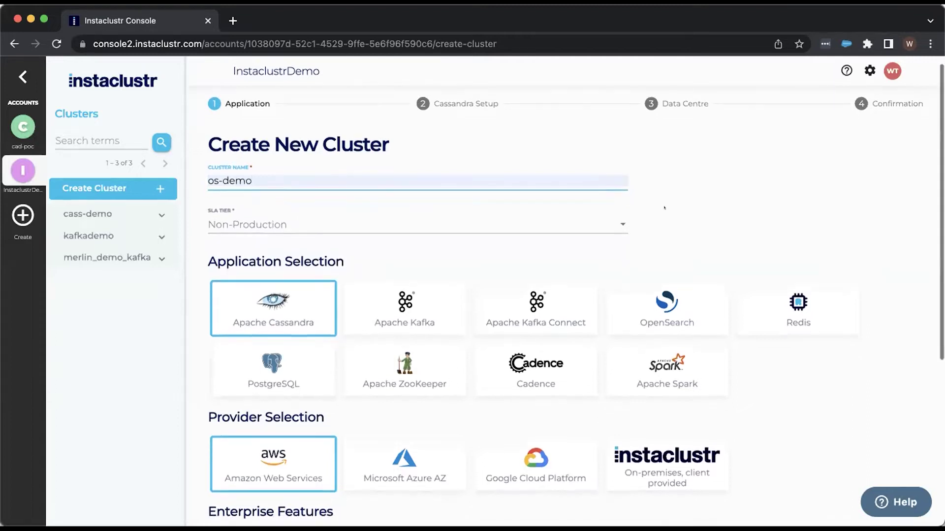
click(595, 219)
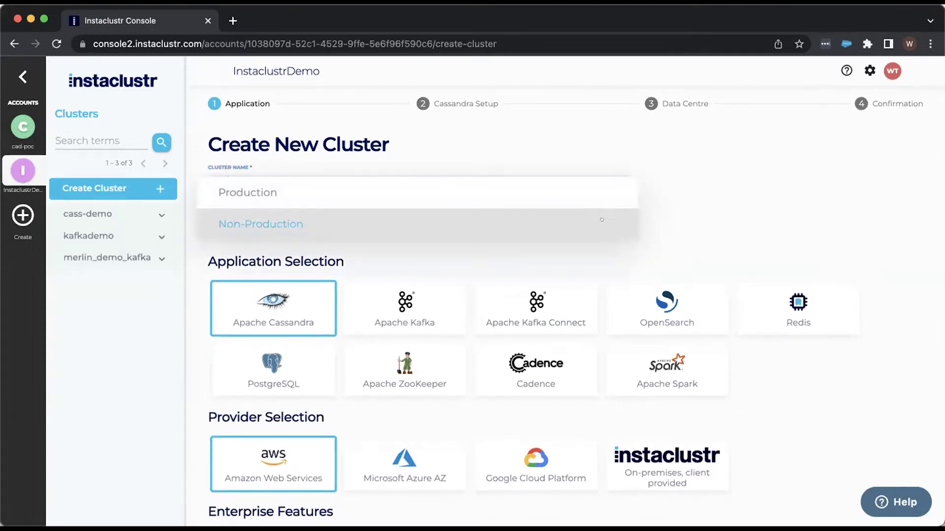
click(595, 220)
click(595, 220)
click(550, 220)
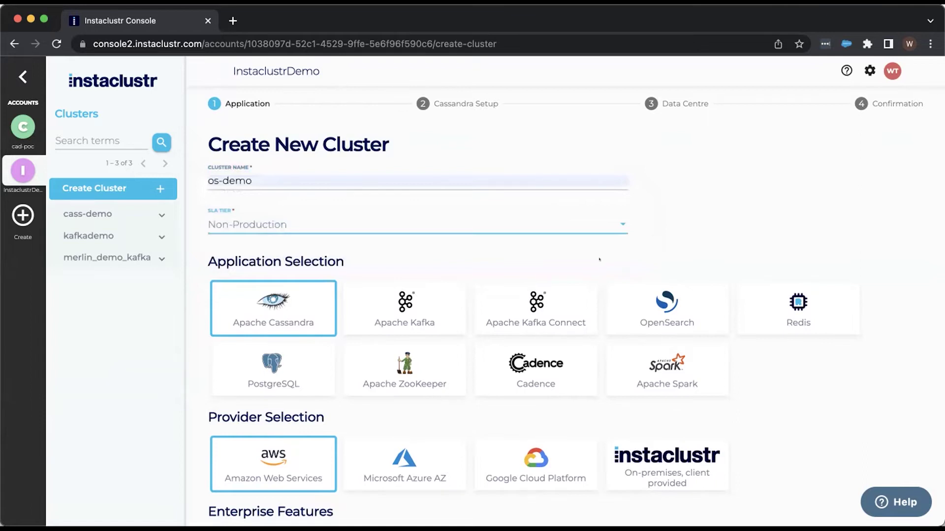
Step: Examine the application and provider choices, the enterprise features' pricing note and the Private Network, PCI Compliance and PrivateLink options
scroll(593, 259, down, 1)
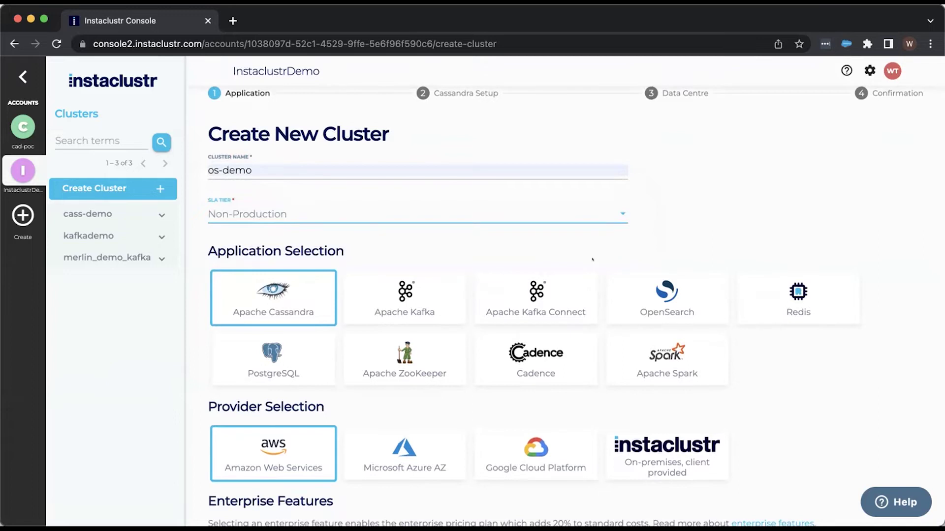
scroll(593, 259, down, 1)
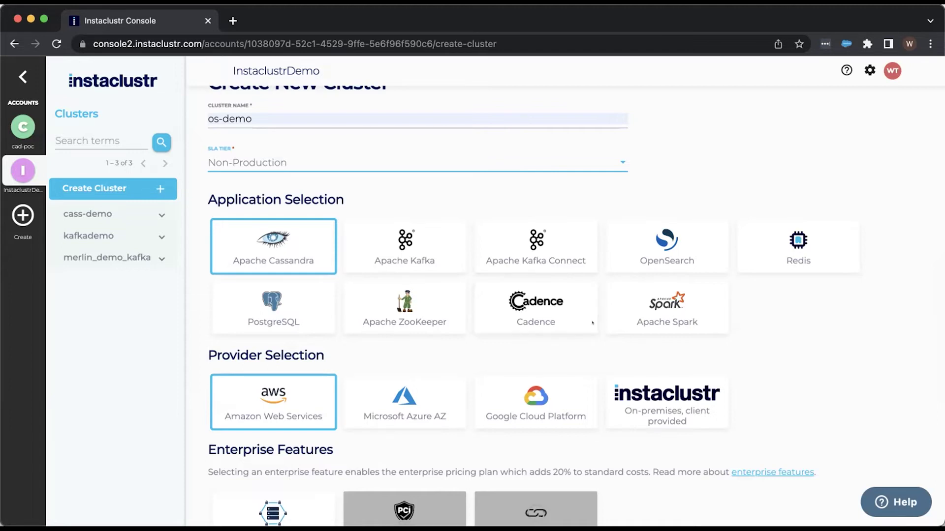
scroll(593, 323, down, 2)
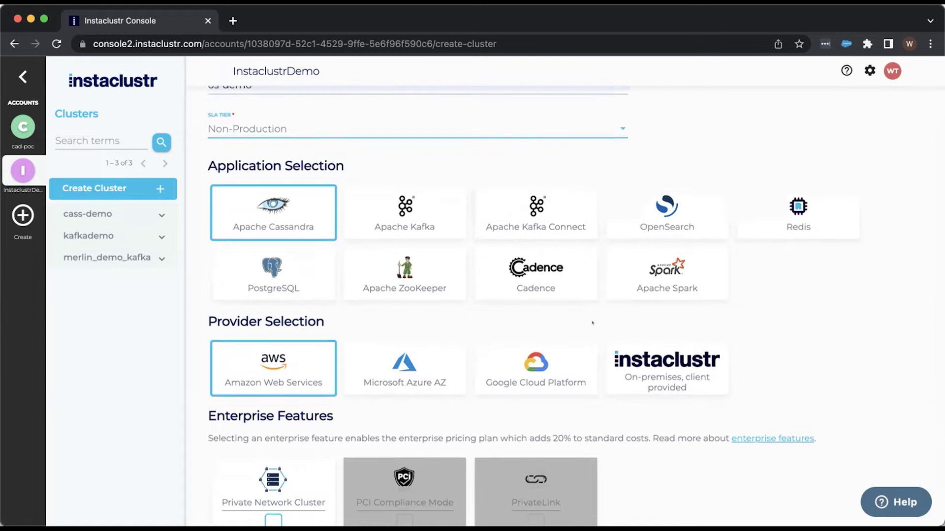
scroll(592, 322, down, 3)
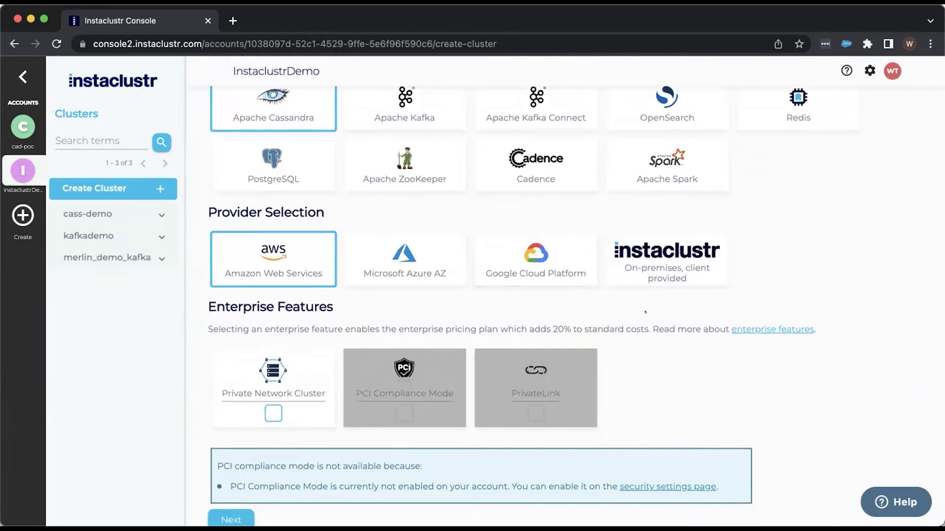
scroll(665, 241, down, 2)
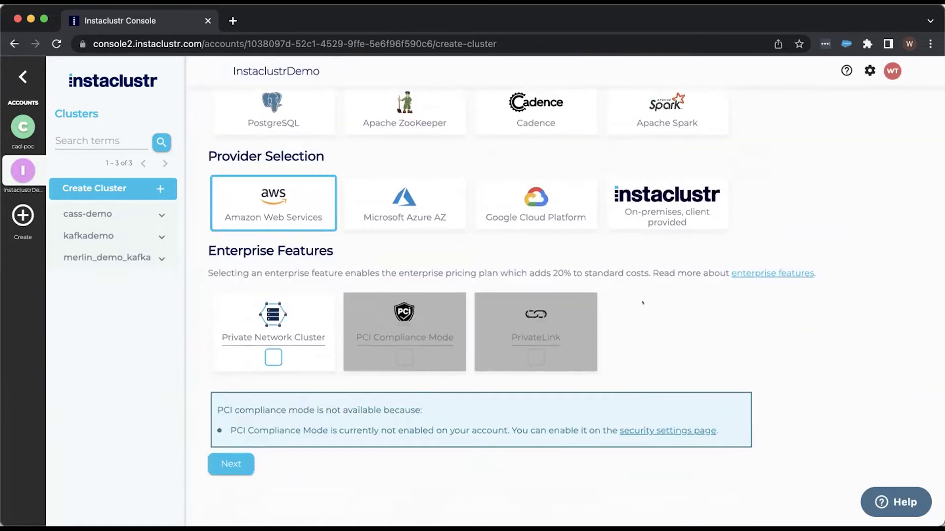
drag(632, 261, 539, 261)
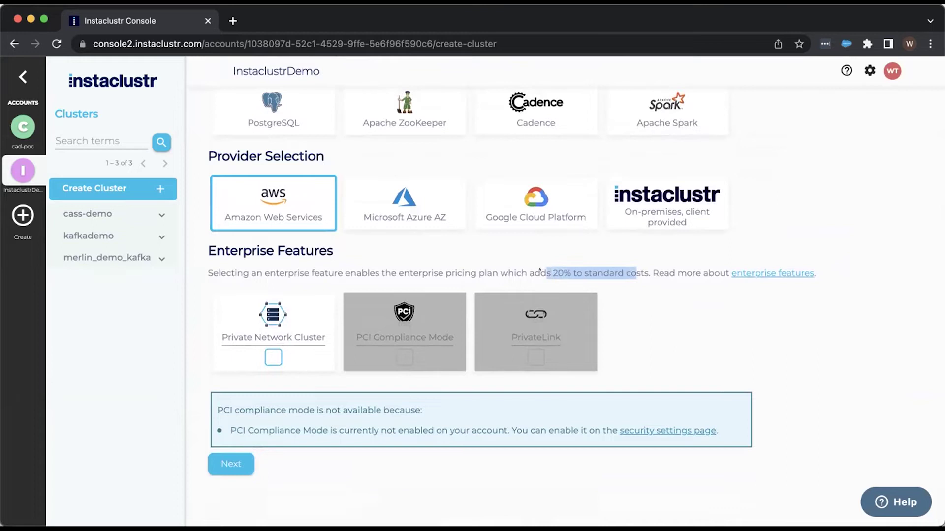
click(633, 313)
mouse_move(279, 324)
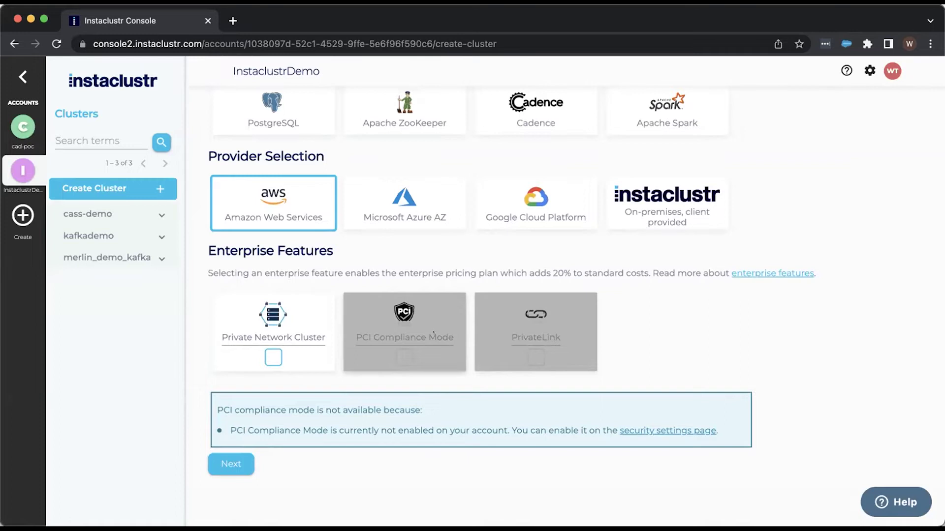
mouse_move(548, 346)
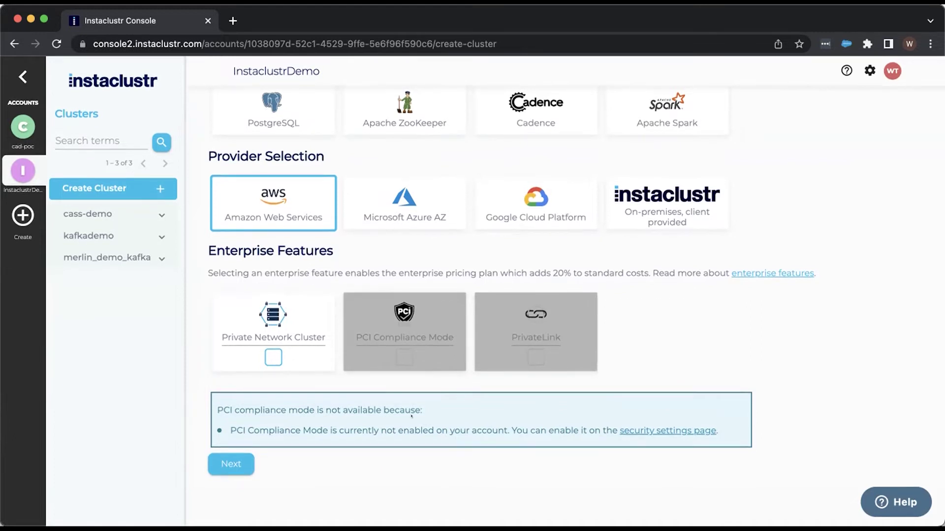
Step: Continue to the Cassandra setup with Apache Cassandra on Amazon Web Services and select version Apache Cassandra 4.0.4
click(234, 462)
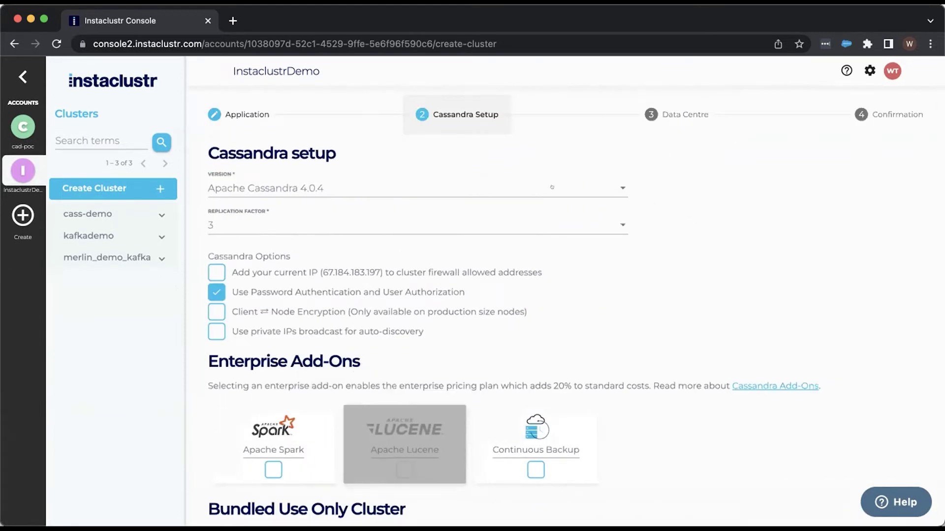
click(552, 188)
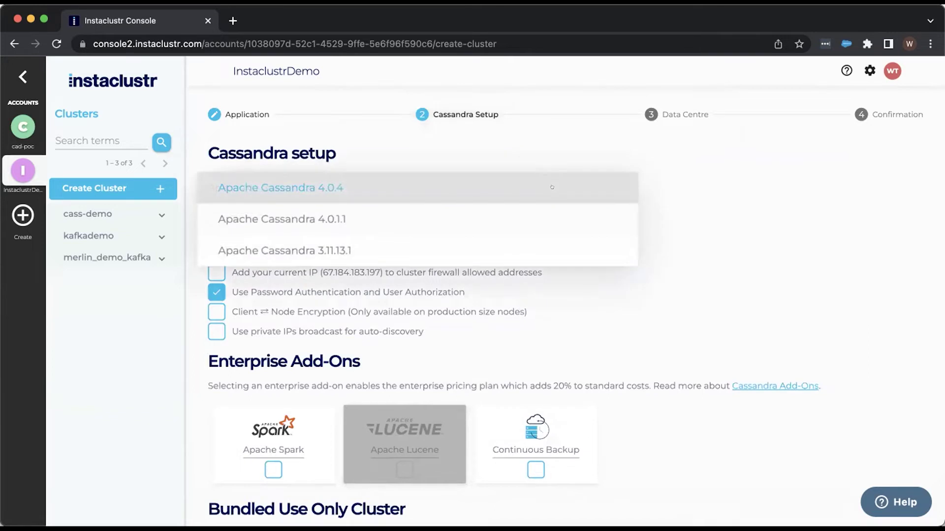
click(552, 187)
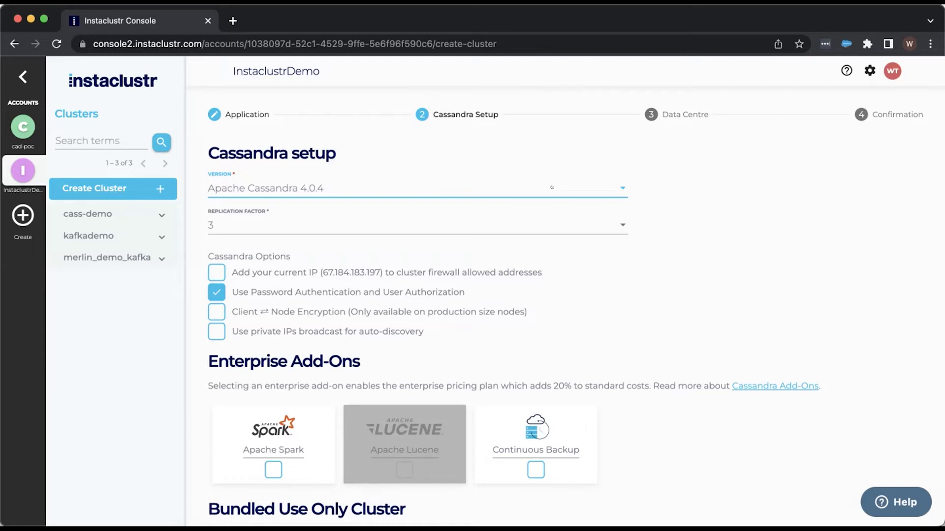
Step: Review the Cassandra options and enterprise add-ons without enabling any more, and proceed to the data centre options
scroll(552, 187, down, 2)
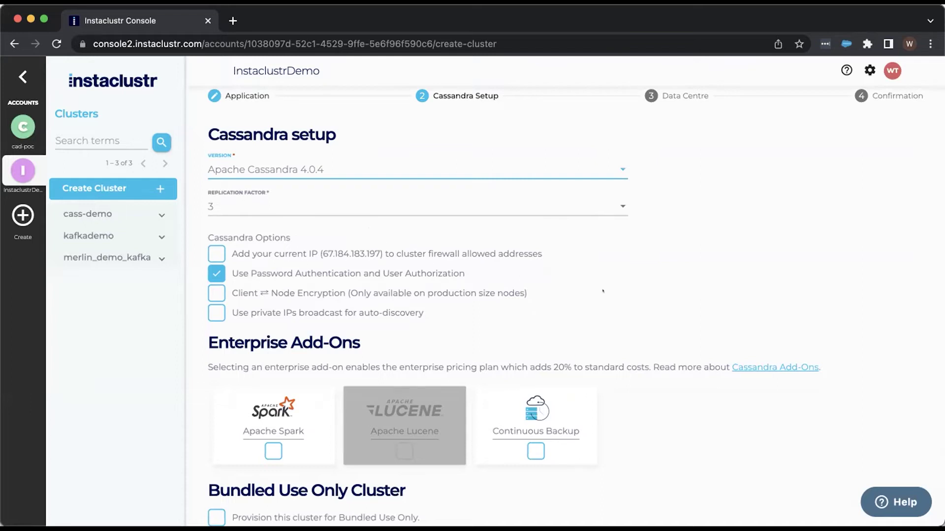
scroll(603, 292, down, 4)
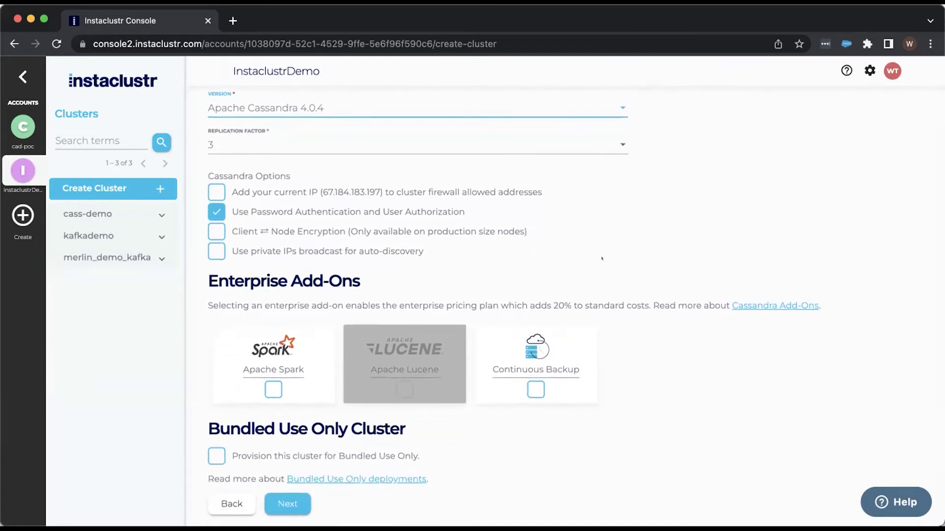
scroll(601, 257, down, 2)
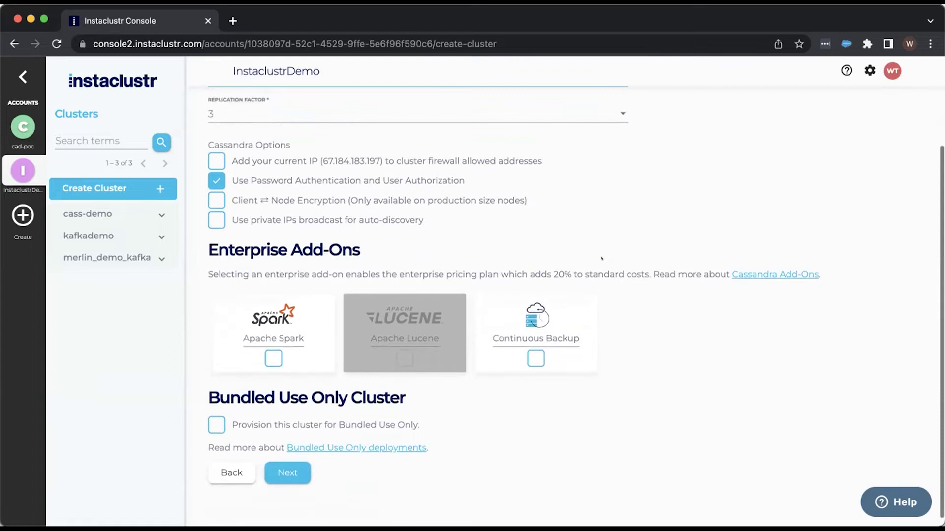
drag(463, 269, 612, 280)
click(614, 313)
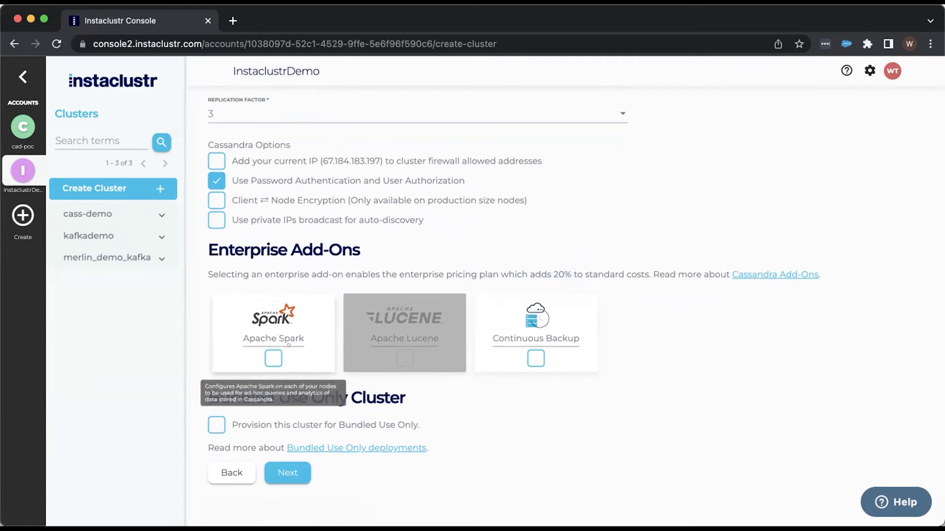
mouse_move(518, 313)
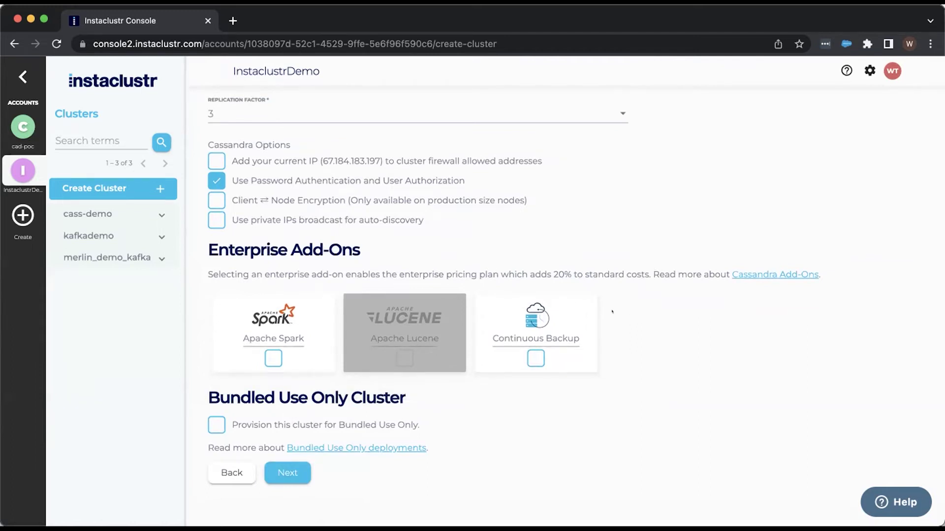
scroll(372, 417, down, 1)
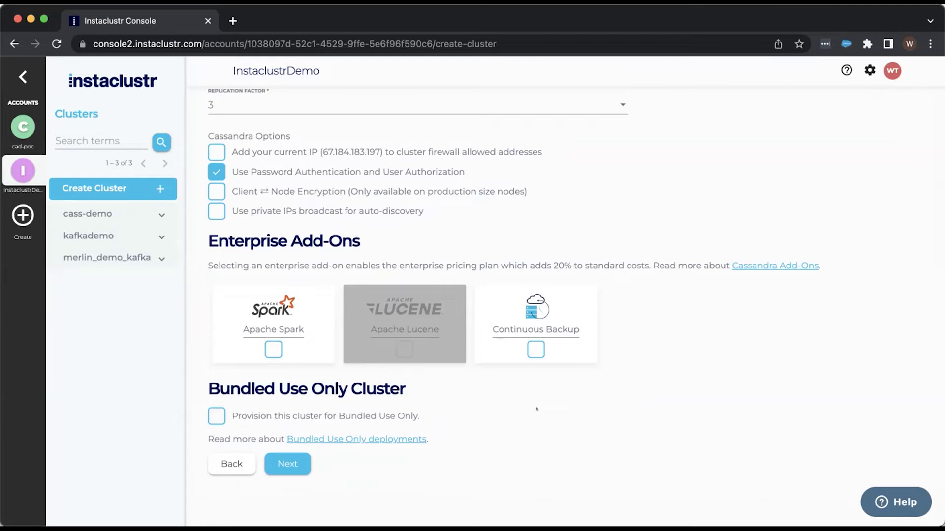
click(278, 461)
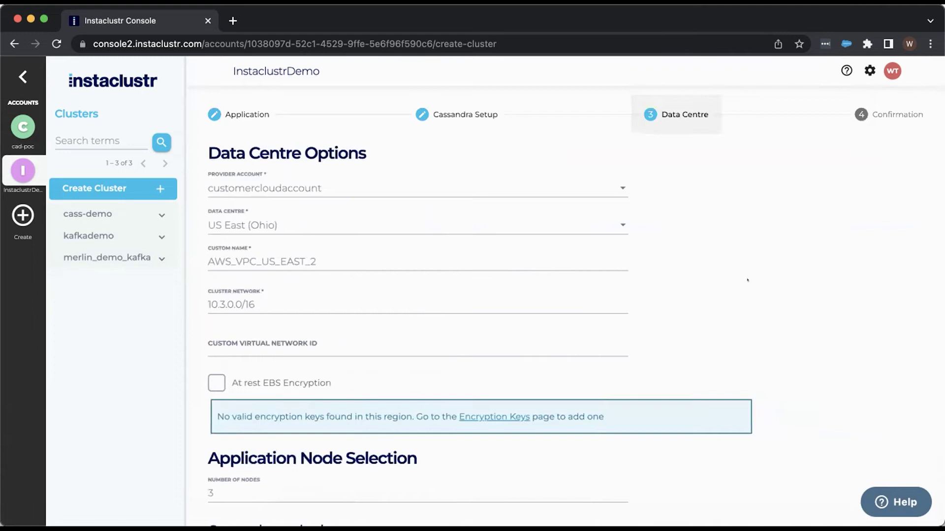
Step: Set the data centre's provider account to INSTACLUSTR
click(581, 180)
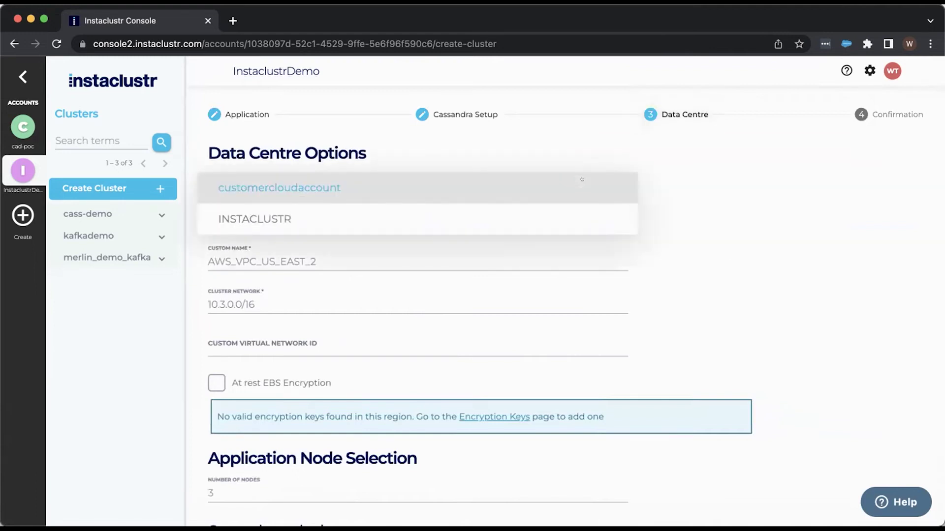
click(582, 179)
click(582, 187)
click(571, 210)
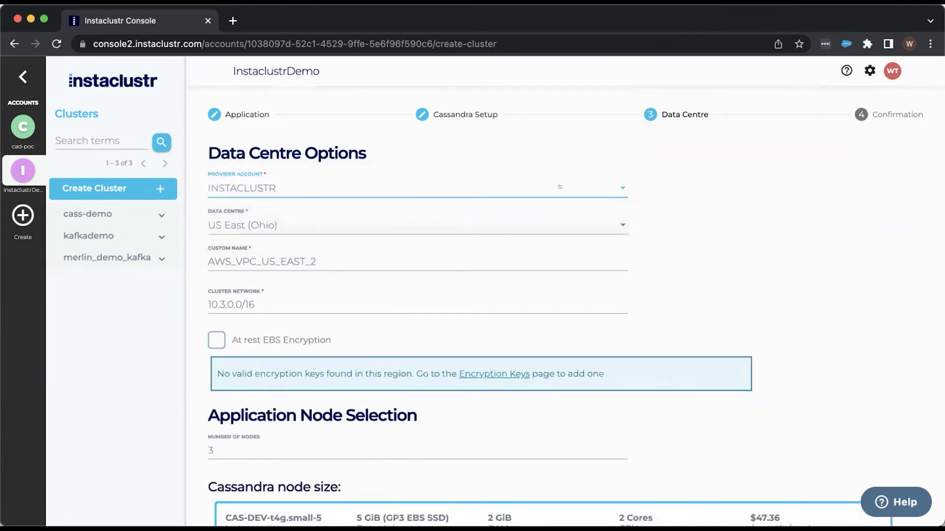
click(559, 186)
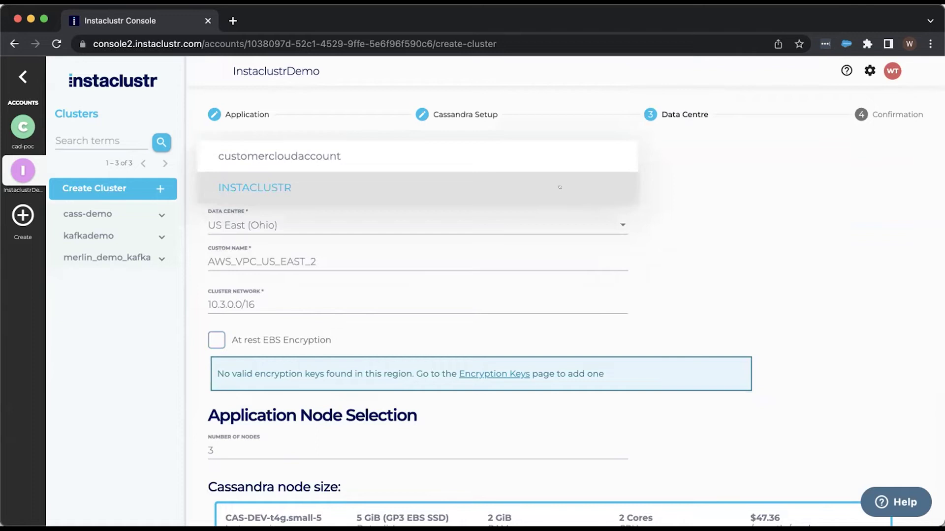
click(560, 187)
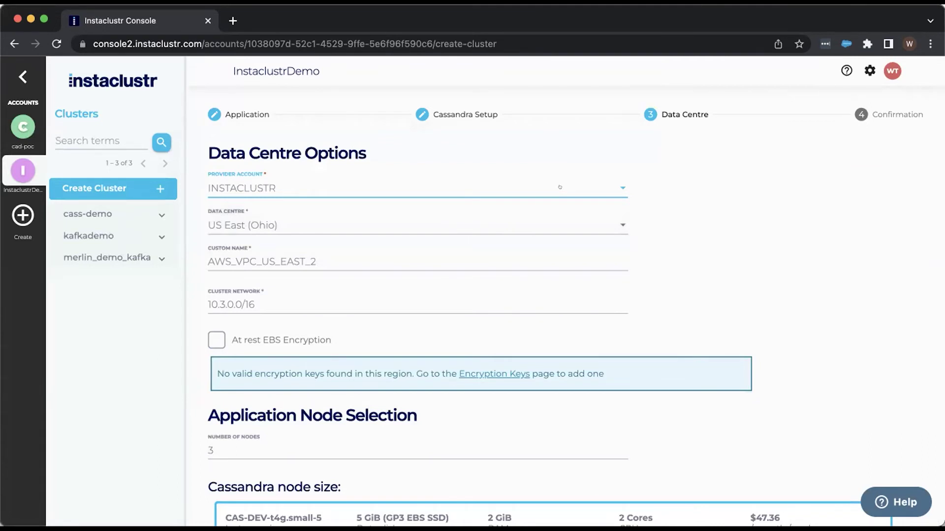
click(560, 187)
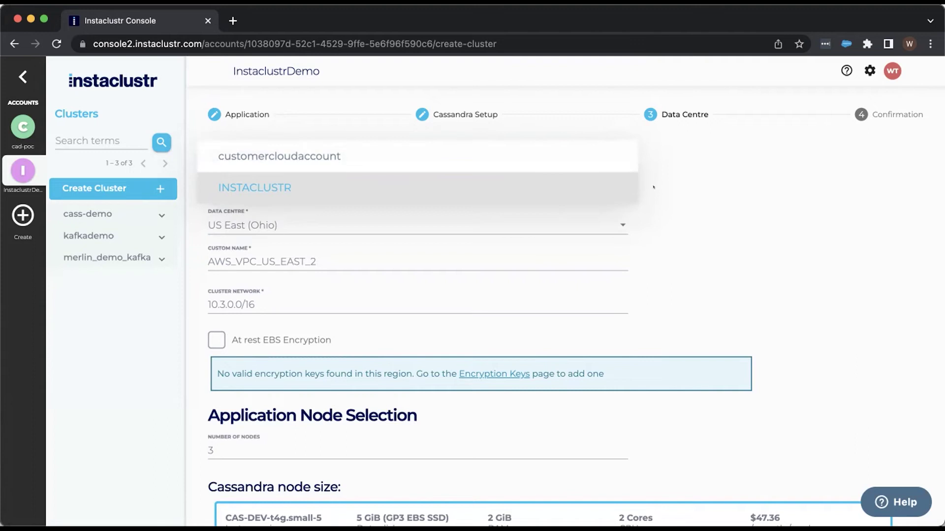
click(538, 188)
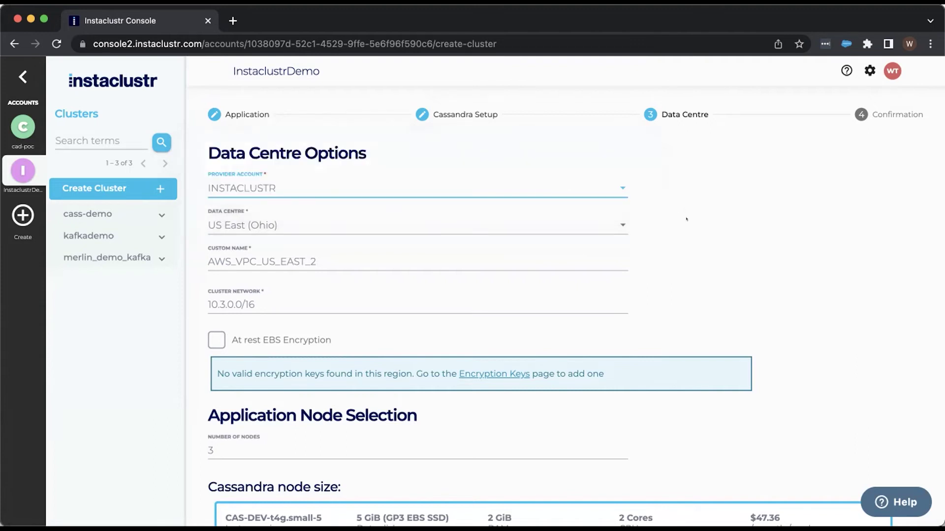
Step: Browse the available AWS data centre regions, close the list without choosing another, and view the Cassandra node size selection
scroll(686, 219, down, 2)
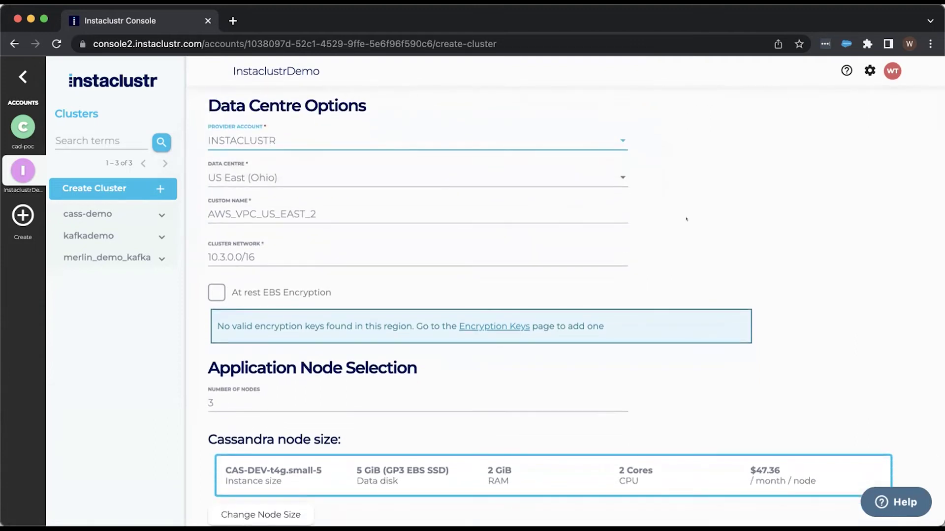
click(570, 166)
scroll(563, 199, up, 2)
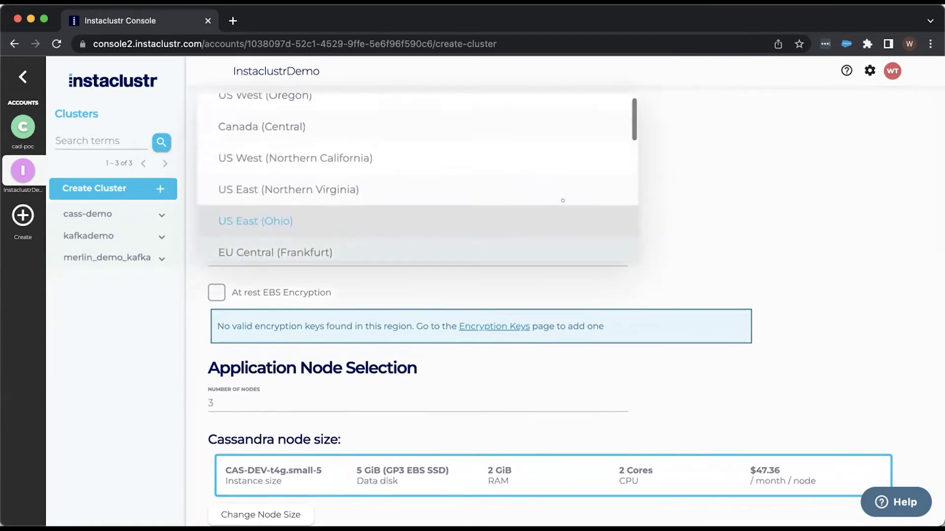
scroll(562, 200, down, 6)
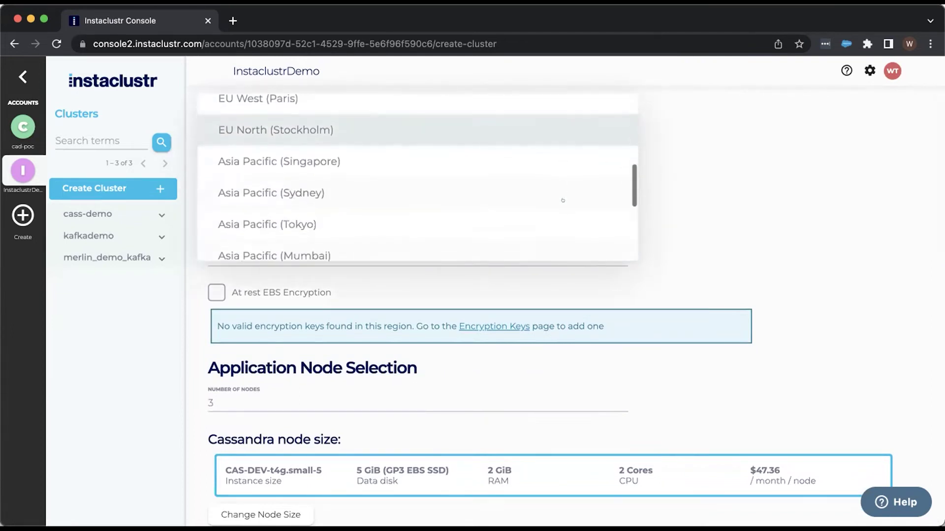
scroll(562, 200, down, 5)
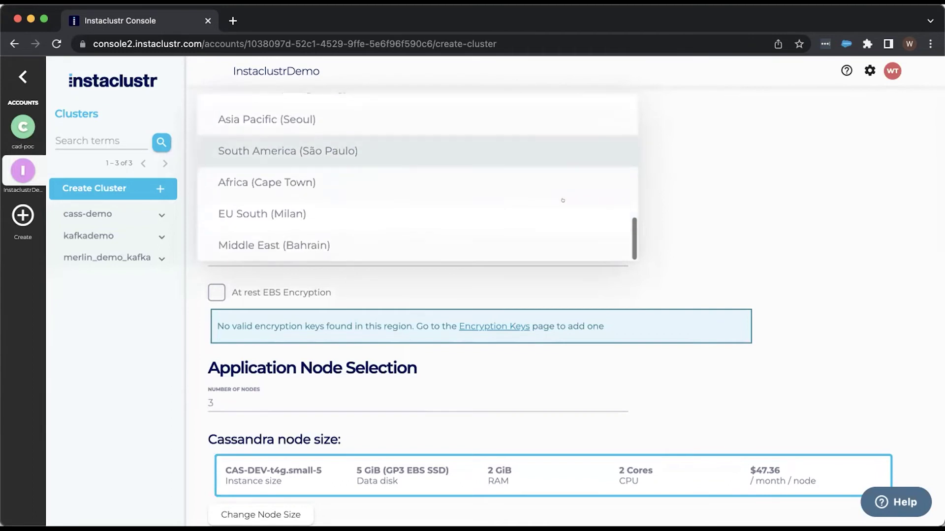
click(683, 209)
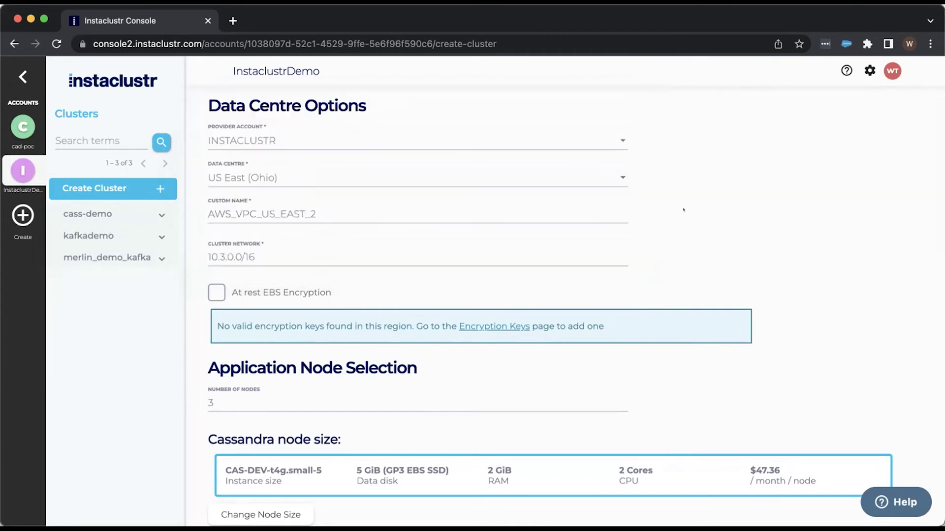
scroll(673, 218, down, 3)
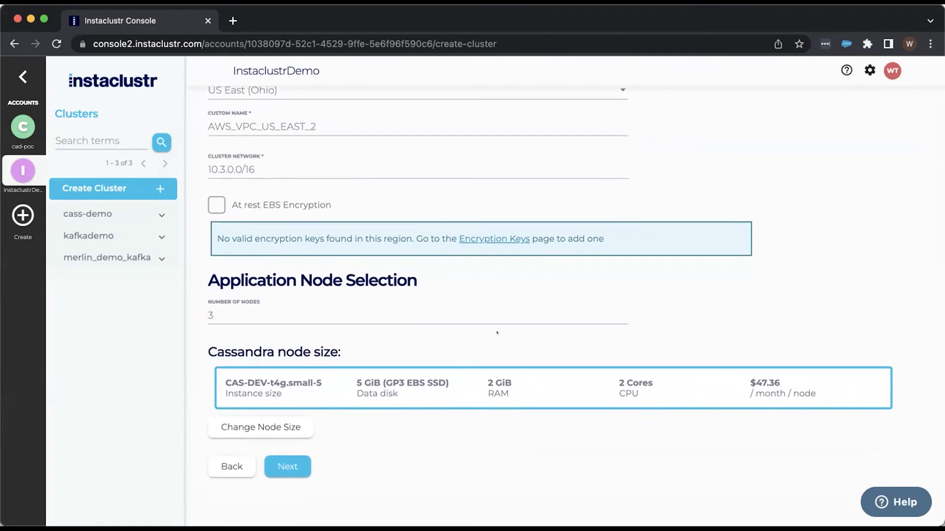
Step: Review the available Cassandra node sizes and choose the CAS-DEV-t4g.small-5 developer instance
click(499, 384)
scroll(549, 365, down, 2)
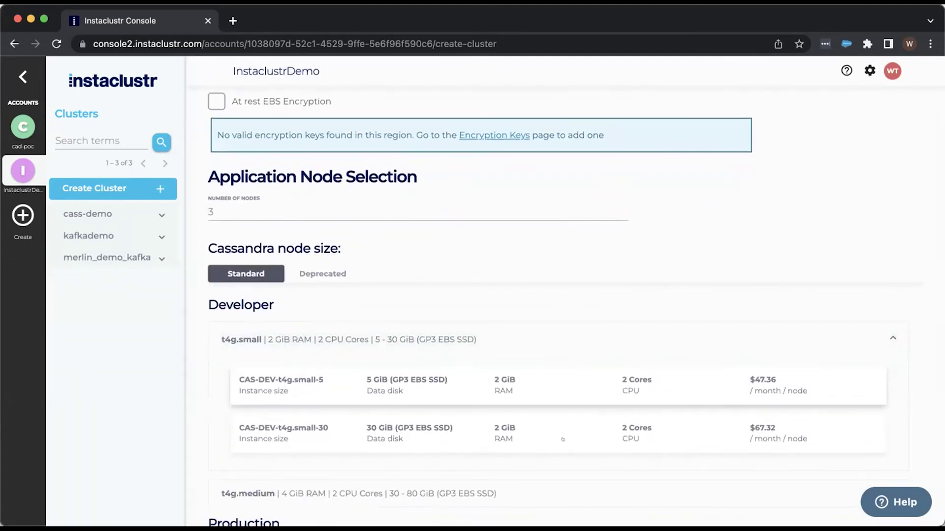
scroll(559, 460, down, 2)
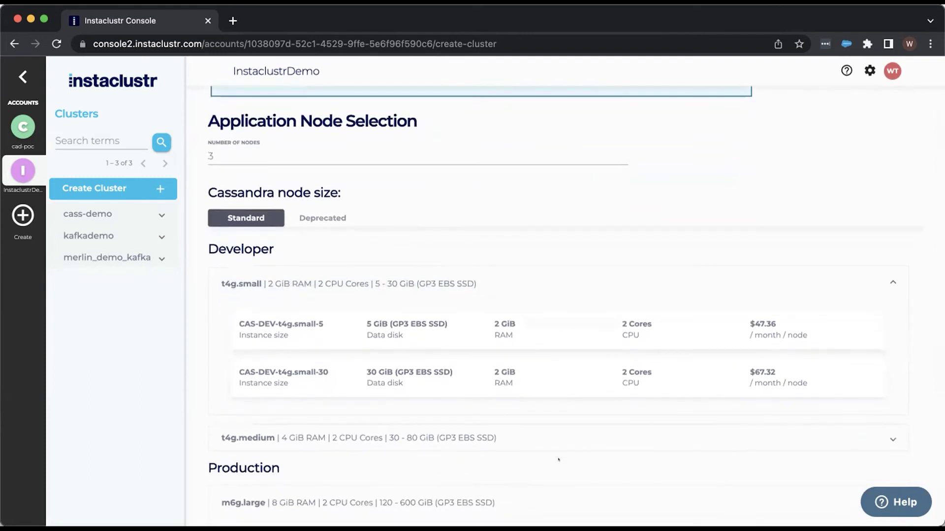
click(541, 334)
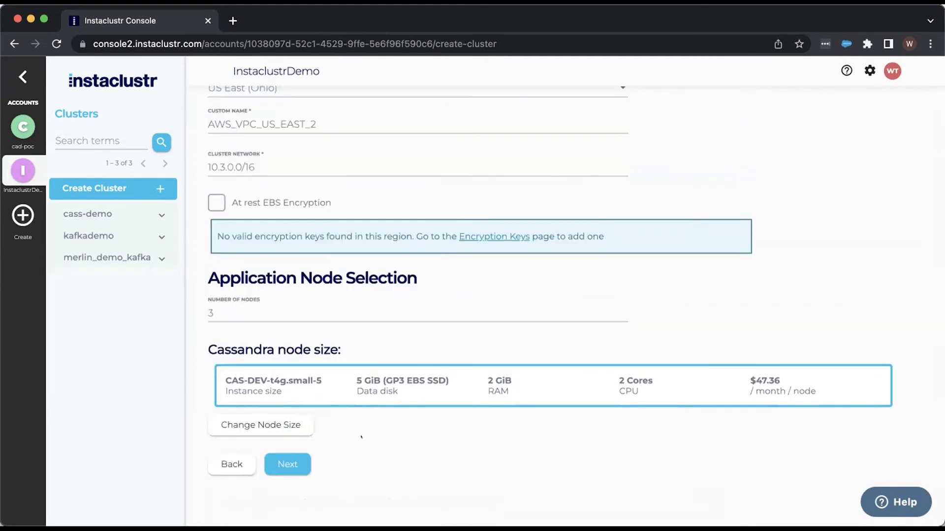
Step: Proceed to the cluster confirmation summary and accept the Instaclustr terms and conditions
click(289, 464)
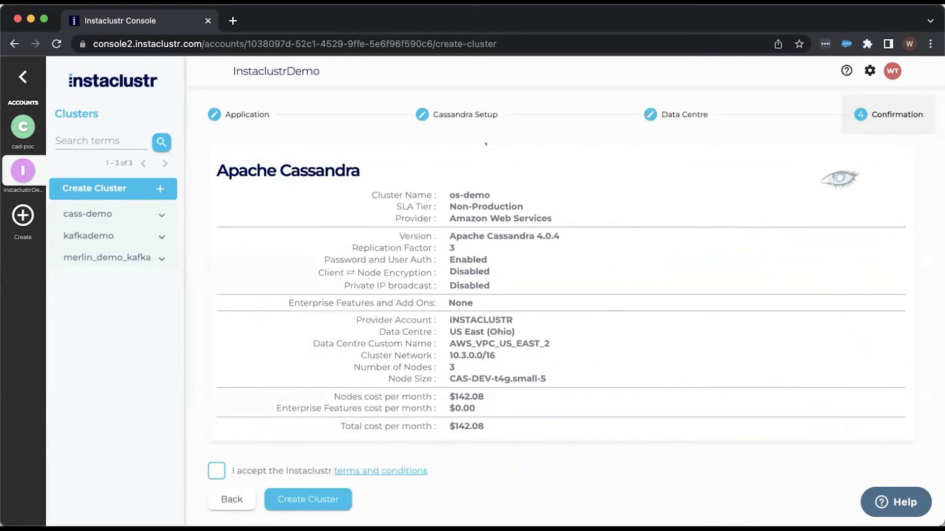
click(216, 471)
scroll(497, 384, down, 1)
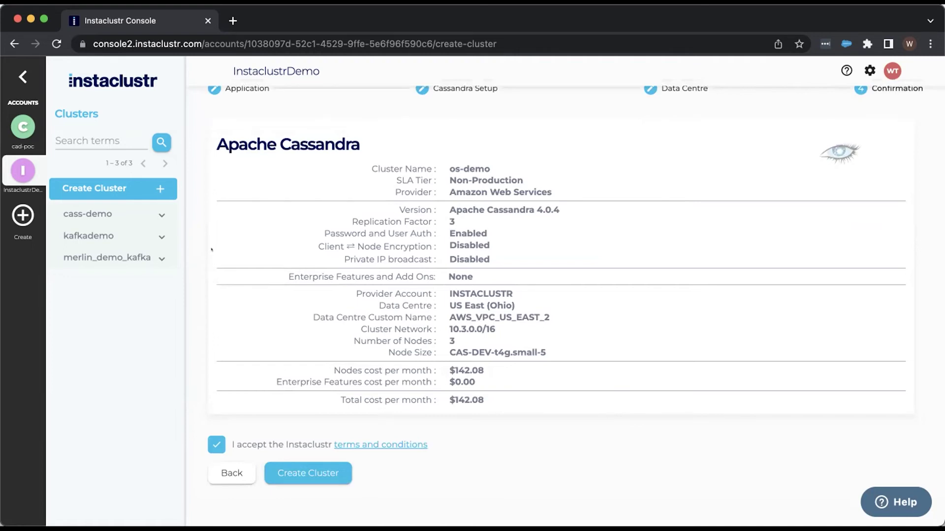
Step: Open the monitoring graphs of the cass-demo cluster and add the Node - OS CPU metric alongside Summary
click(153, 210)
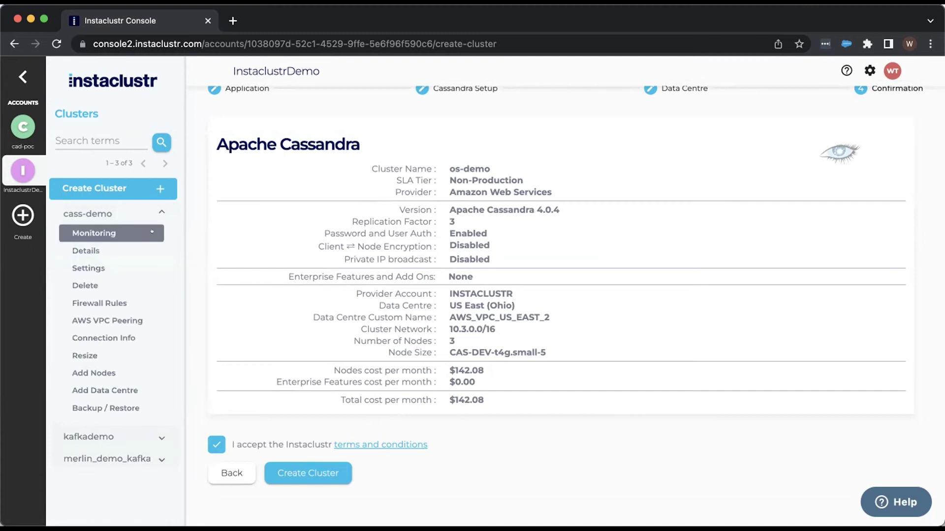
click(132, 232)
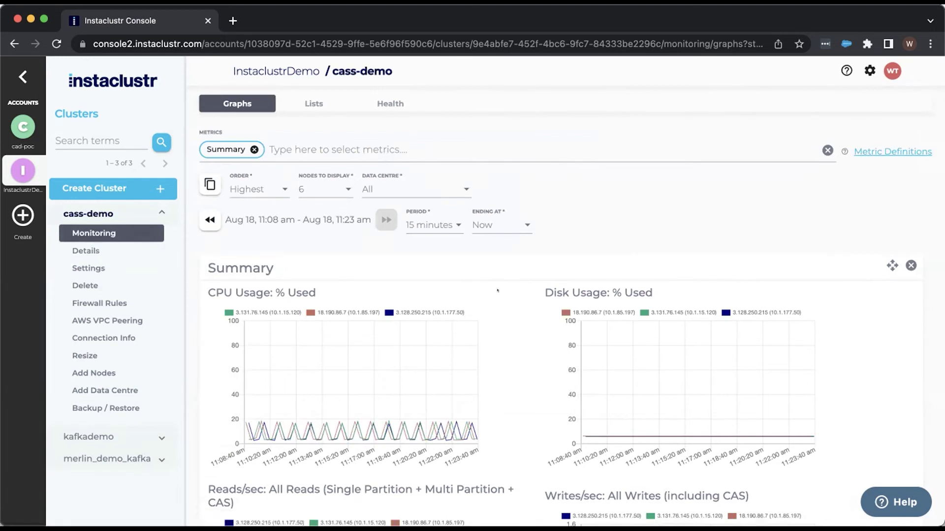
click(516, 144)
scroll(497, 239, down, 2)
scroll(500, 240, down, 4)
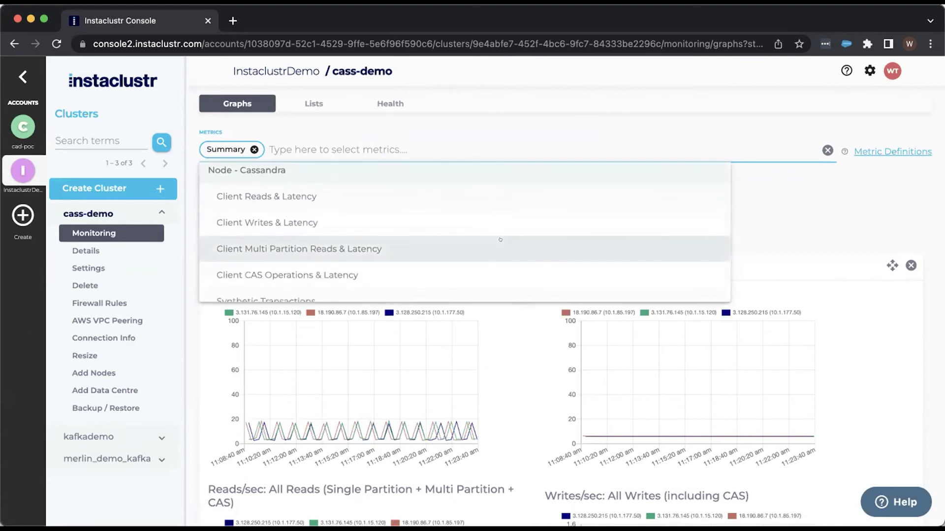
scroll(500, 239, down, 4)
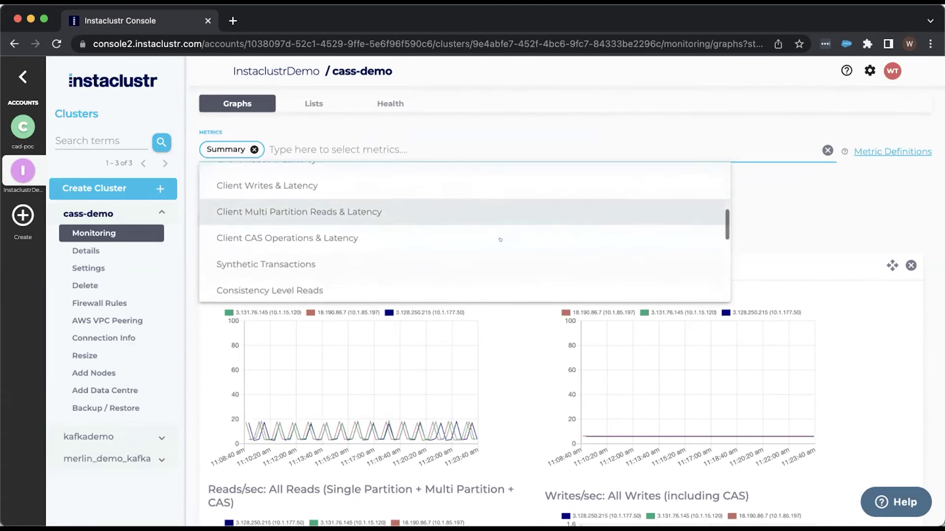
scroll(500, 240, down, 5)
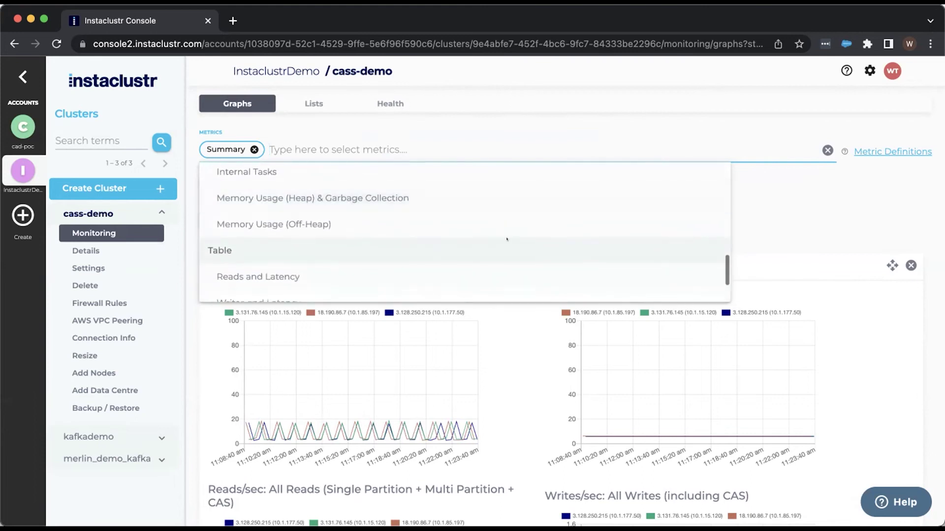
scroll(507, 239, up, 12)
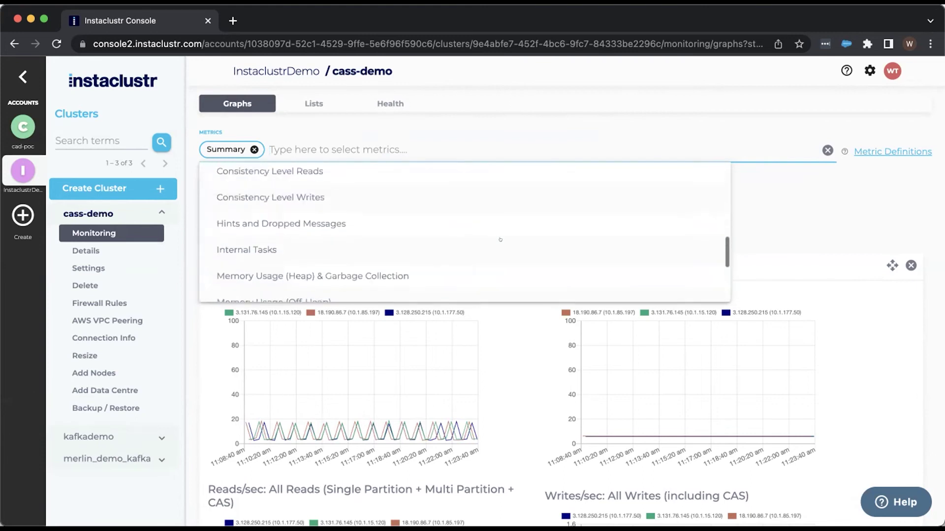
scroll(500, 240, up, 3)
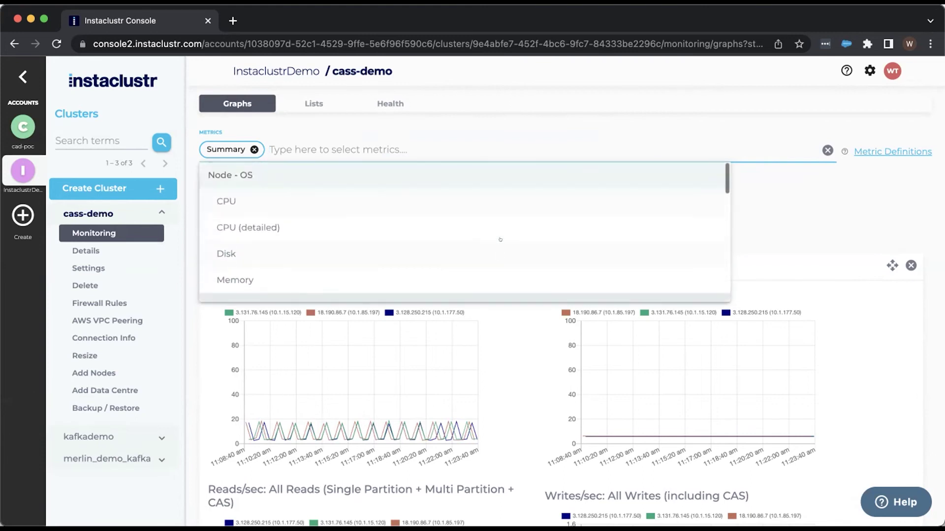
click(492, 200)
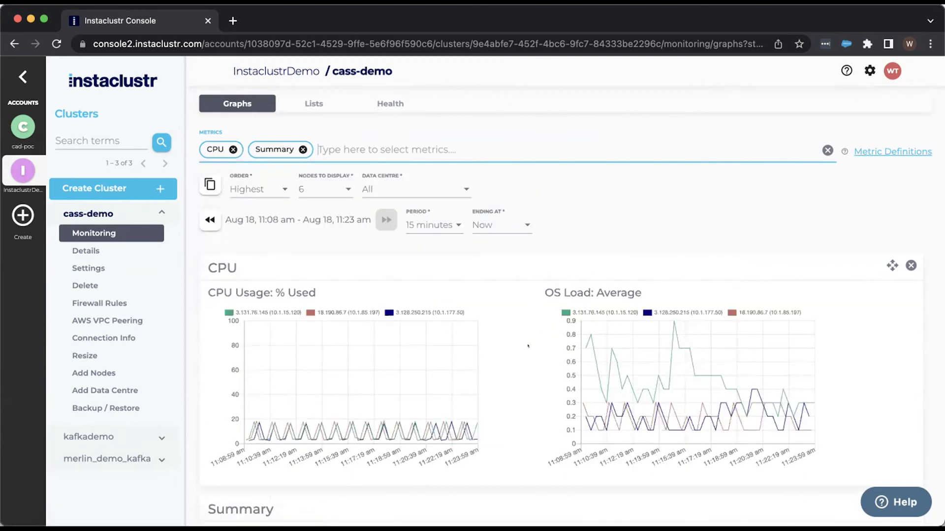
scroll(527, 345, down, 3)
scroll(528, 346, up, 2)
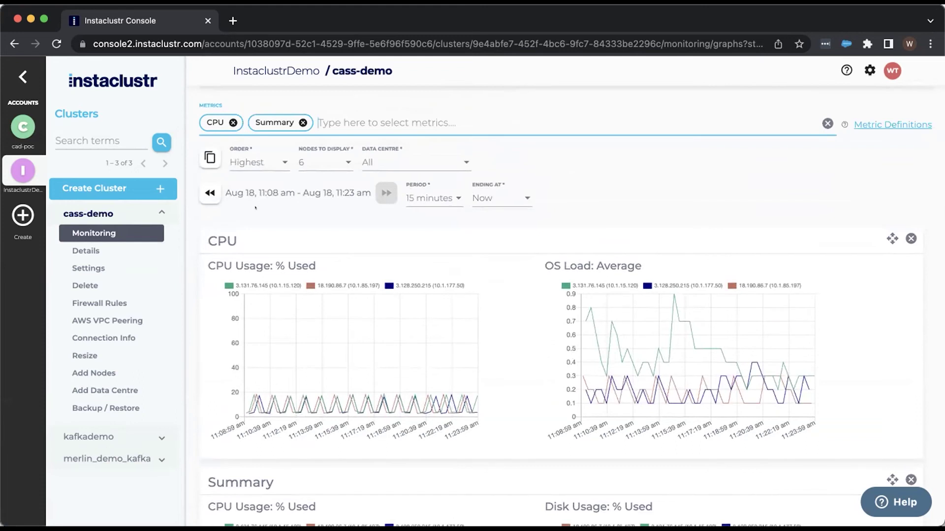
Step: Examine the cass-demo connection info, including the node addresses and the Java and Python connection examples
click(140, 335)
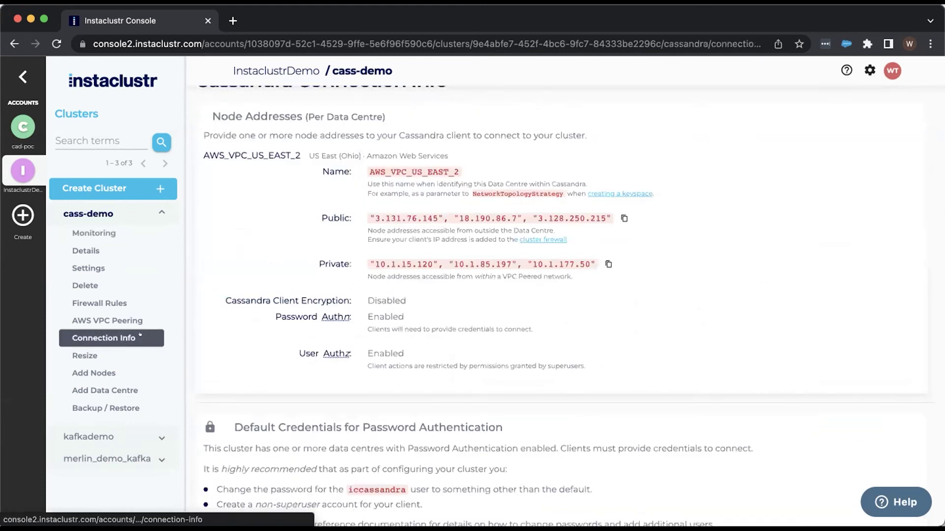
scroll(644, 335, down, 5)
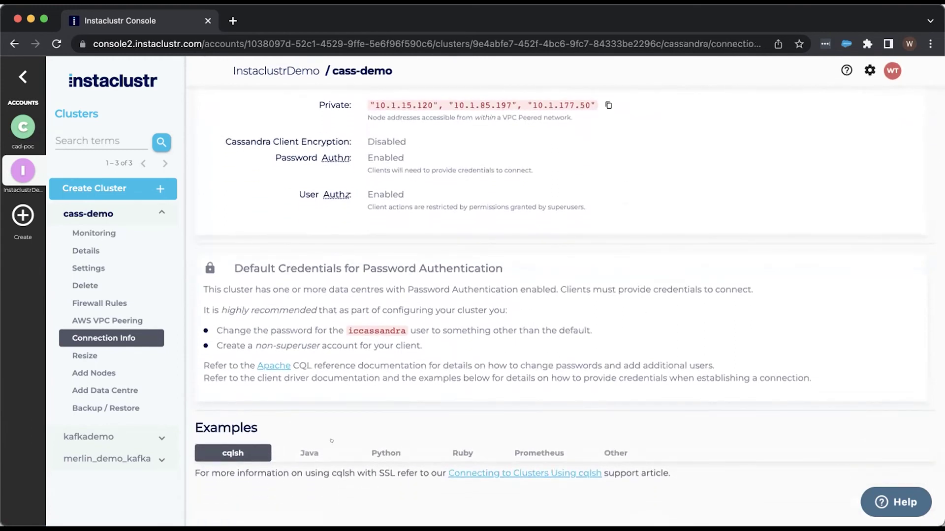
click(310, 452)
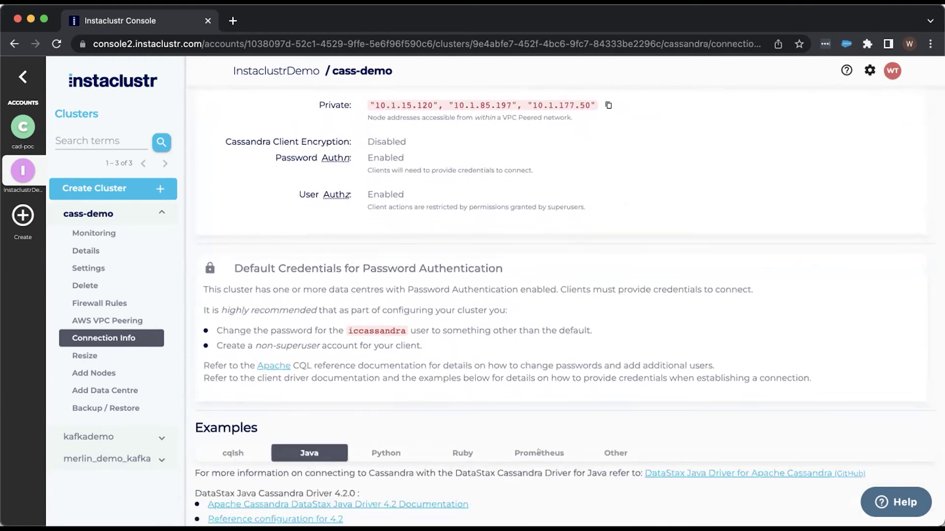
scroll(538, 366, down, 6)
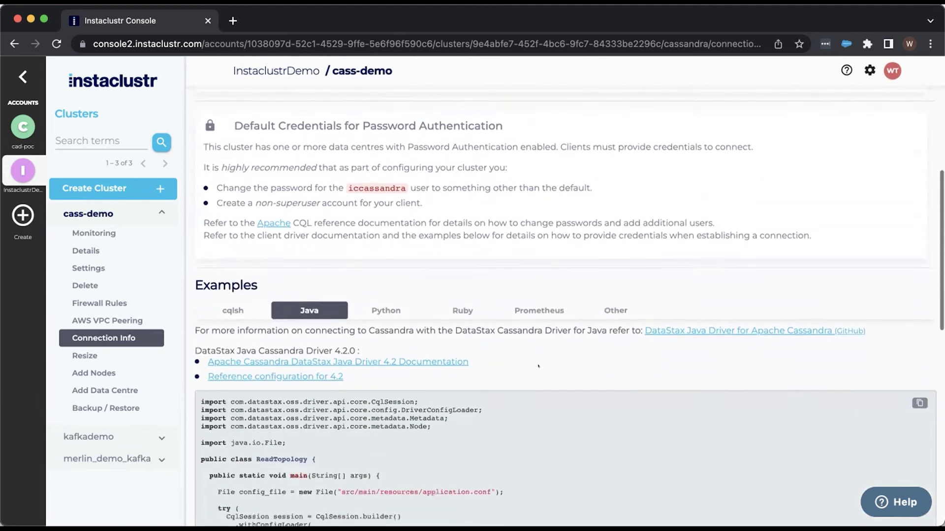
scroll(538, 366, down, 2)
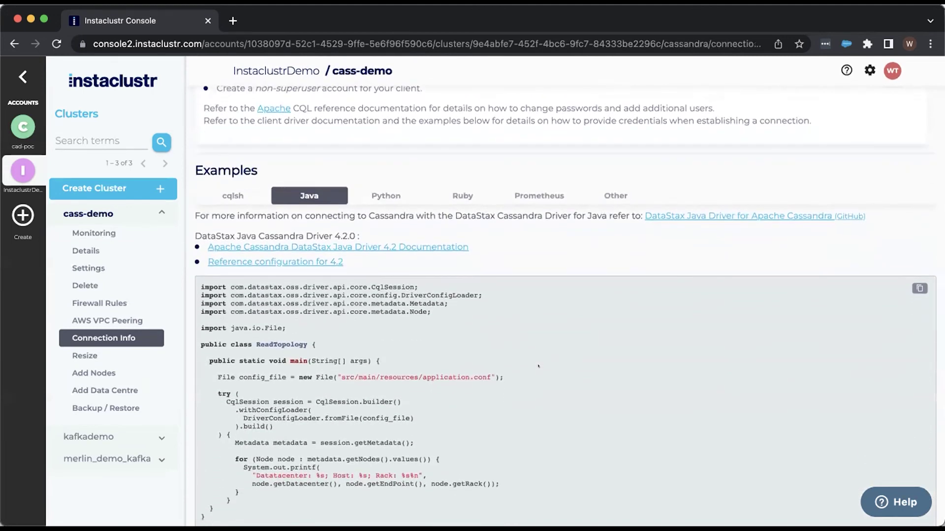
scroll(538, 366, down, 3)
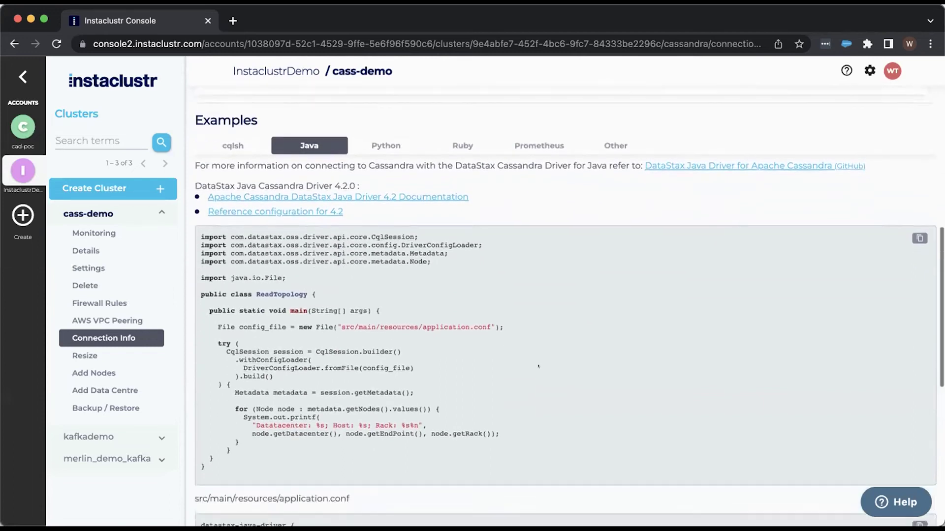
scroll(538, 366, down, 1)
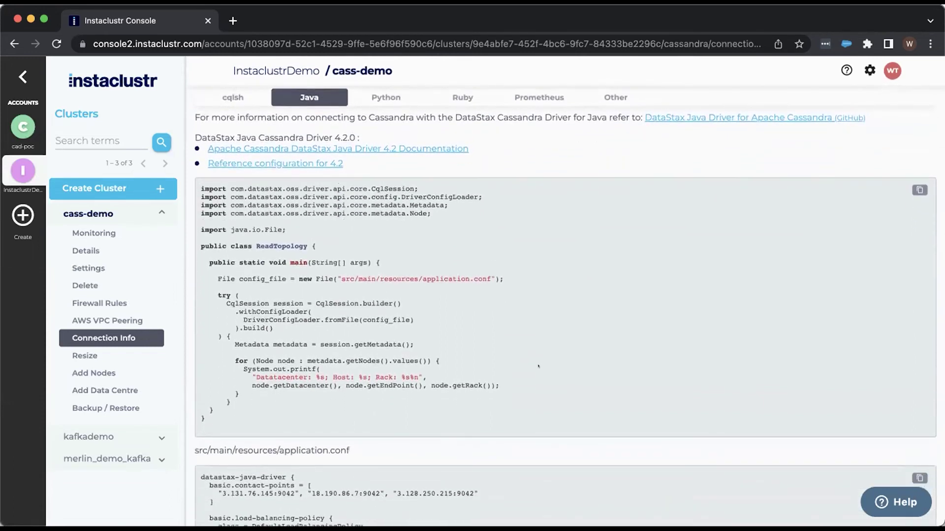
scroll(539, 366, down, 3)
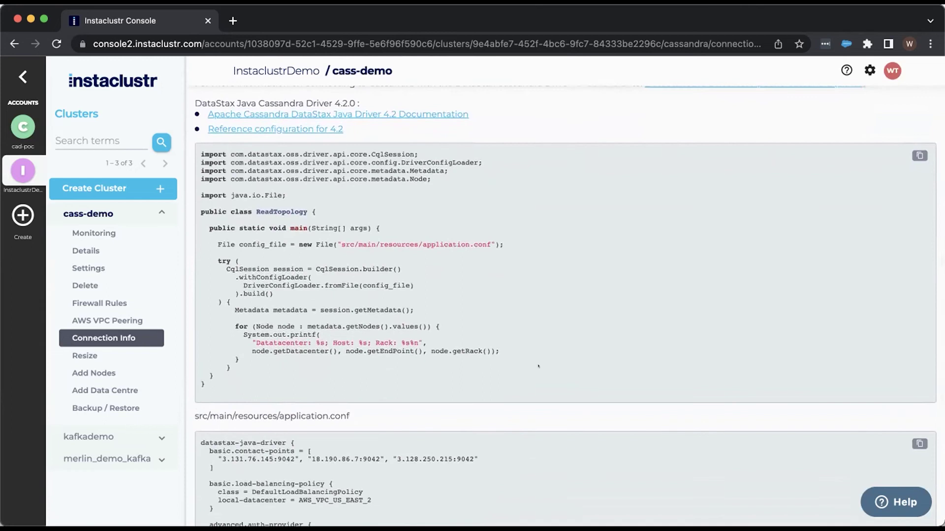
scroll(539, 367, up, 5)
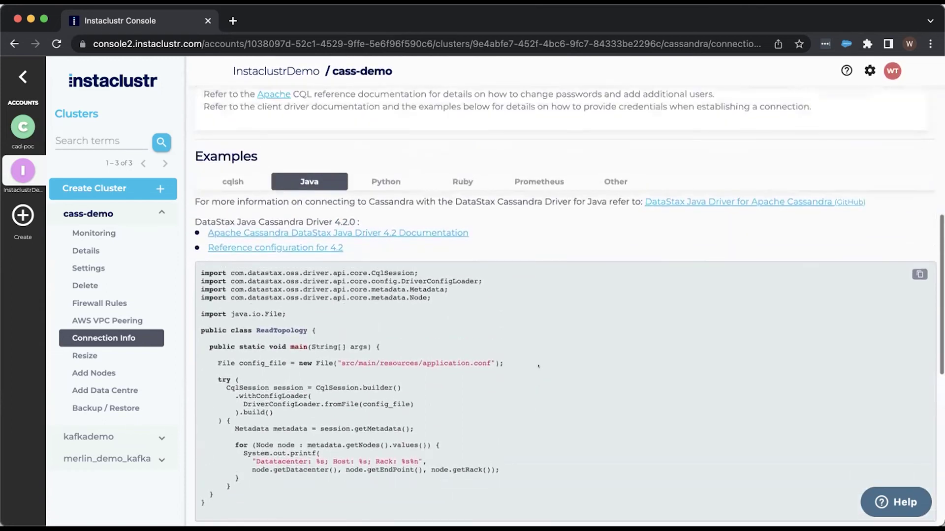
click(384, 180)
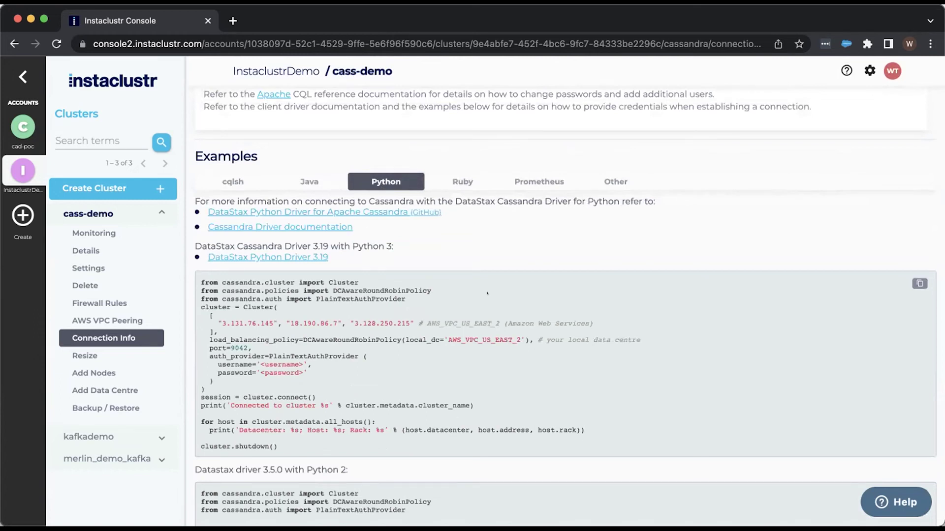
Step: Review the new node sizes offered for resizing the cass-demo data centre nodes
click(120, 356)
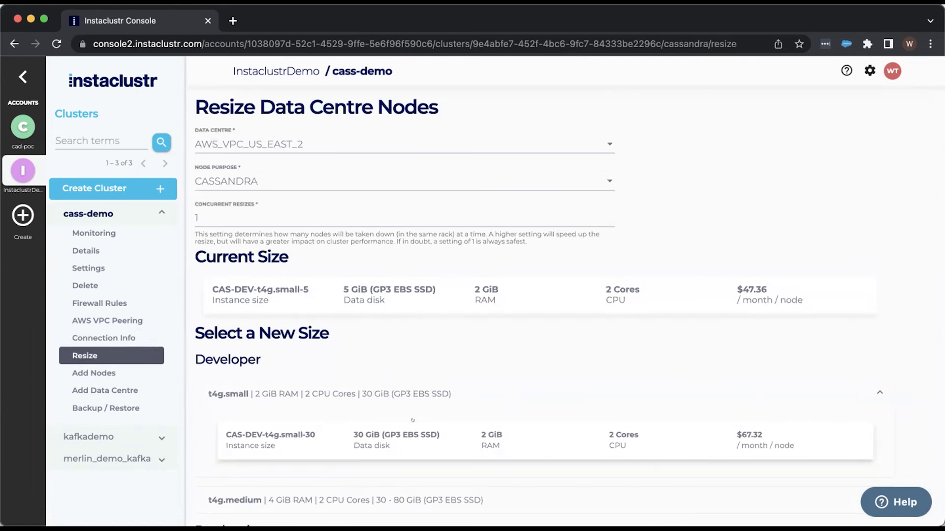
scroll(413, 420, down, 1)
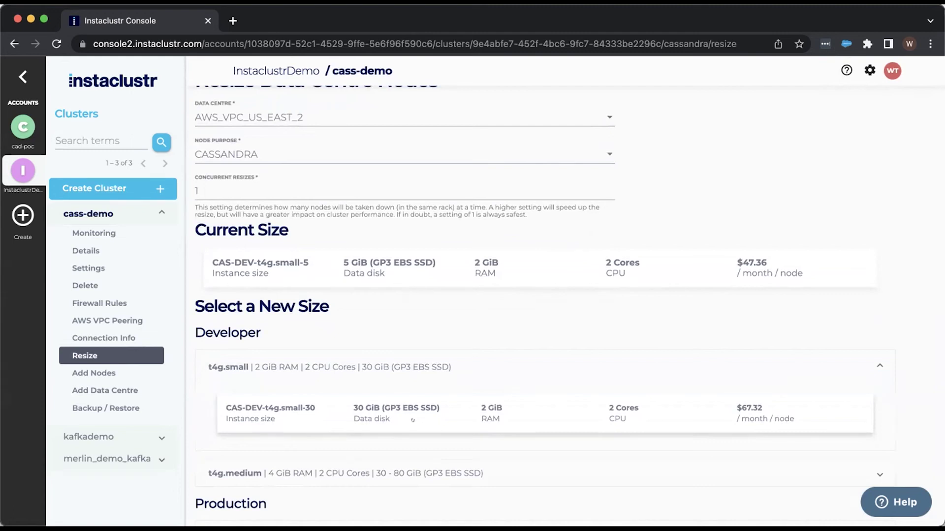
scroll(413, 420, down, 2)
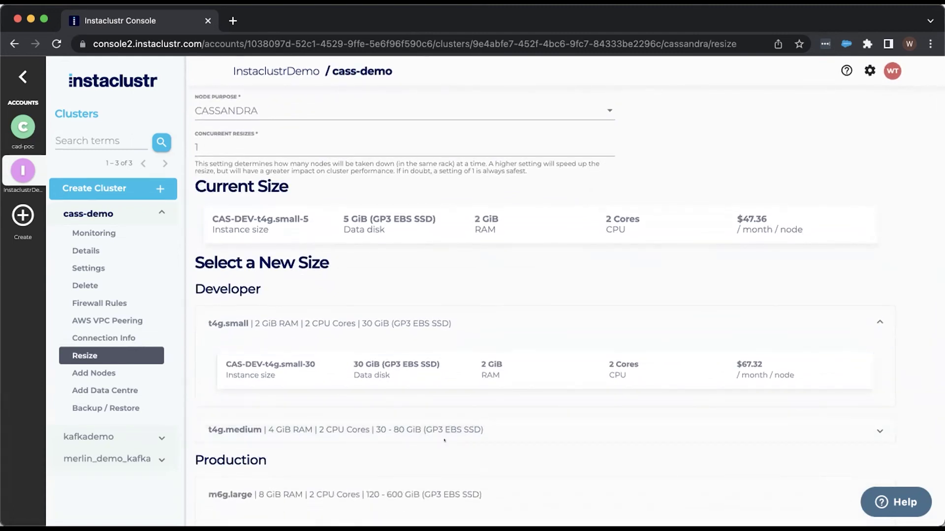
scroll(444, 441, up, 2)
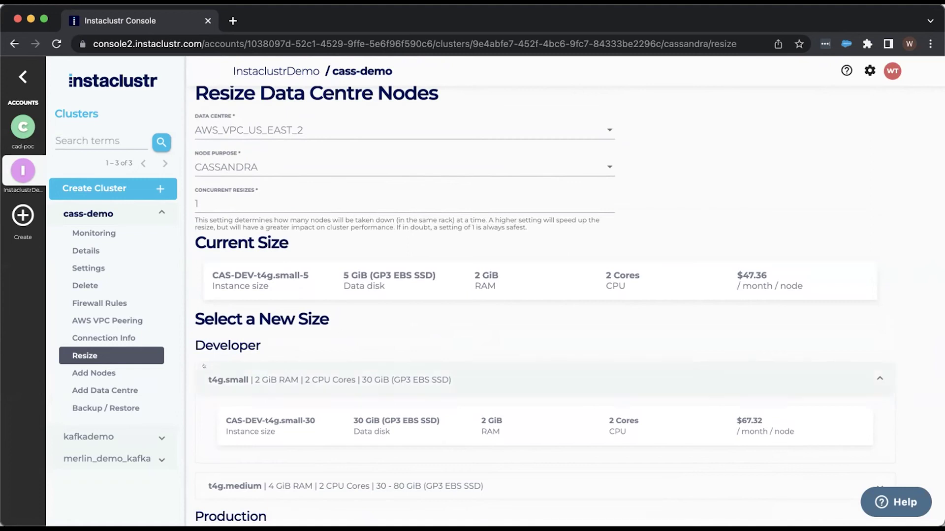
Step: View the form for adding nodes to cass-demo, and open the form for a new AWS VPC peering connection
click(139, 372)
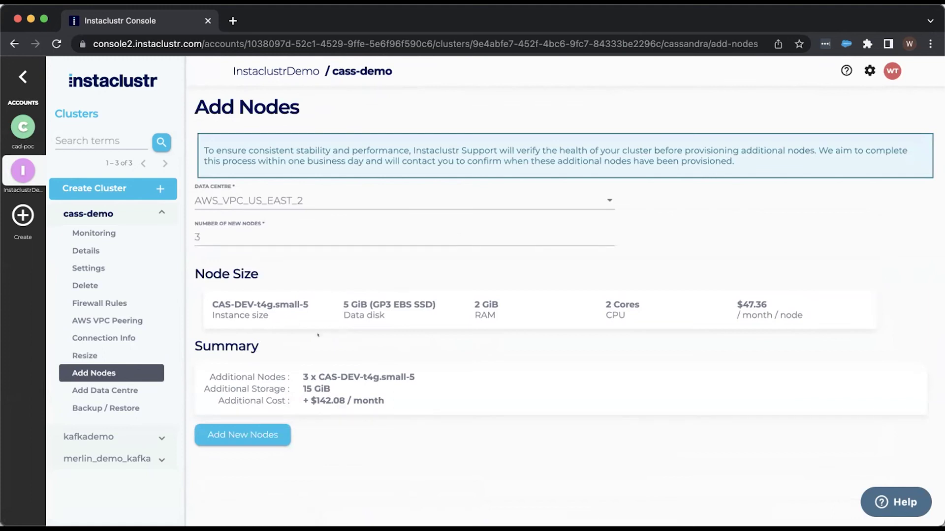
click(142, 316)
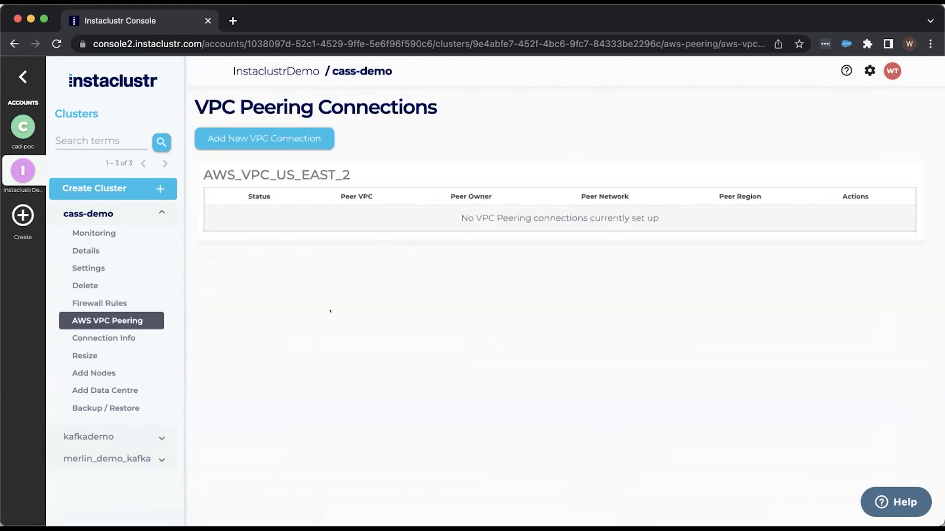
click(268, 138)
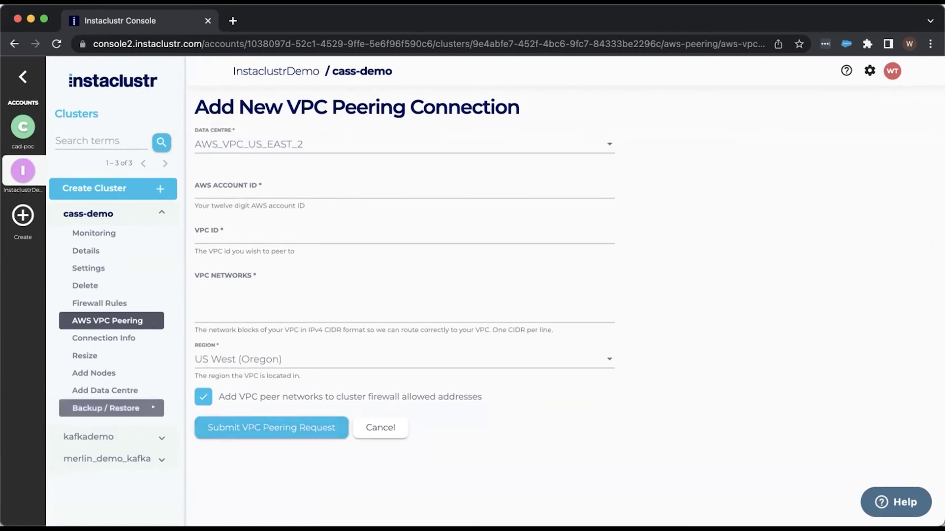
Step: Examine the recent backup events of cass-demo and return to its monitoring graphs
click(121, 409)
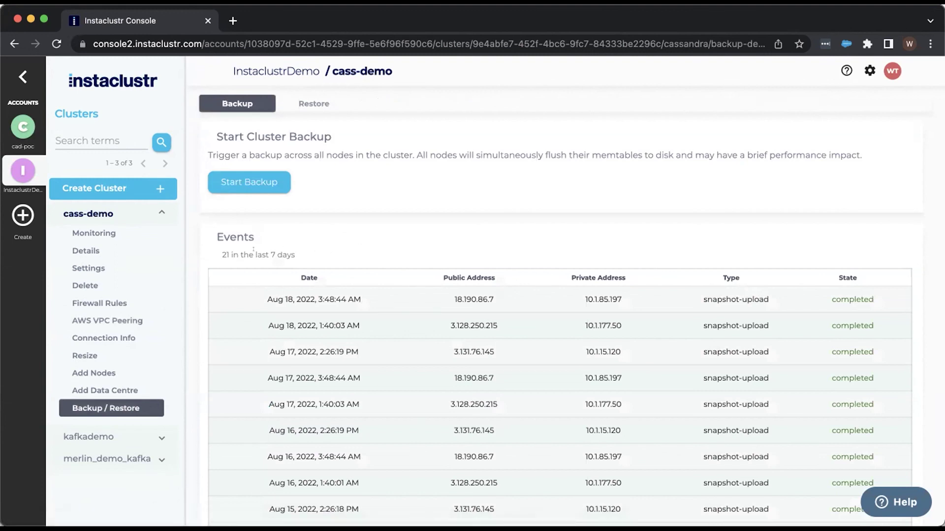
drag(295, 255, 215, 252)
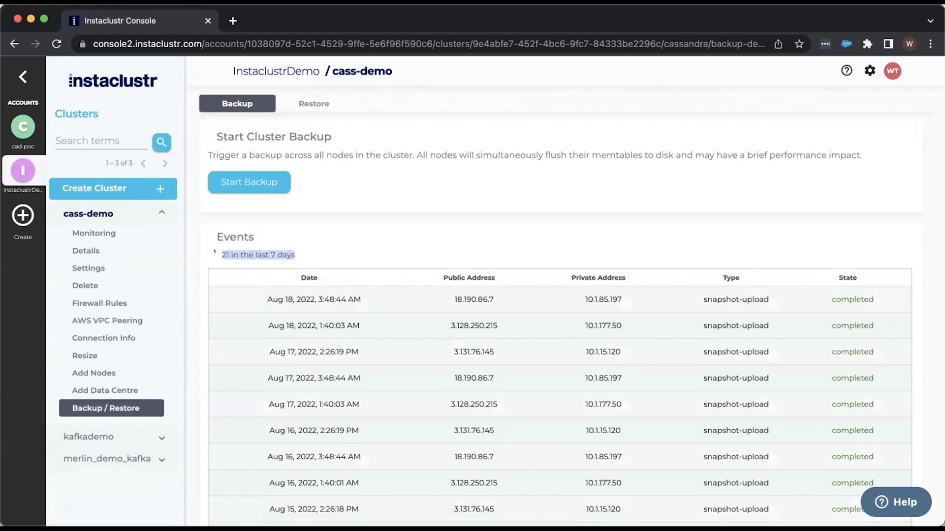
click(340, 249)
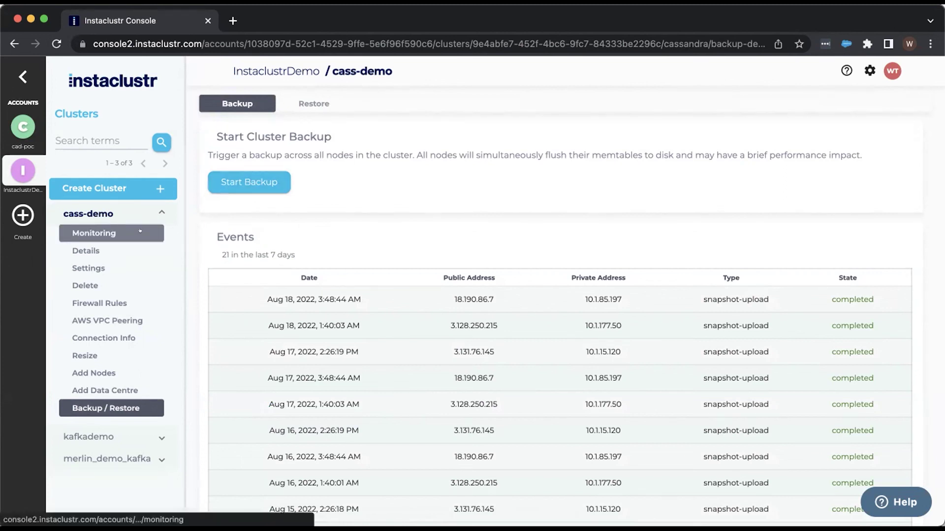
click(139, 231)
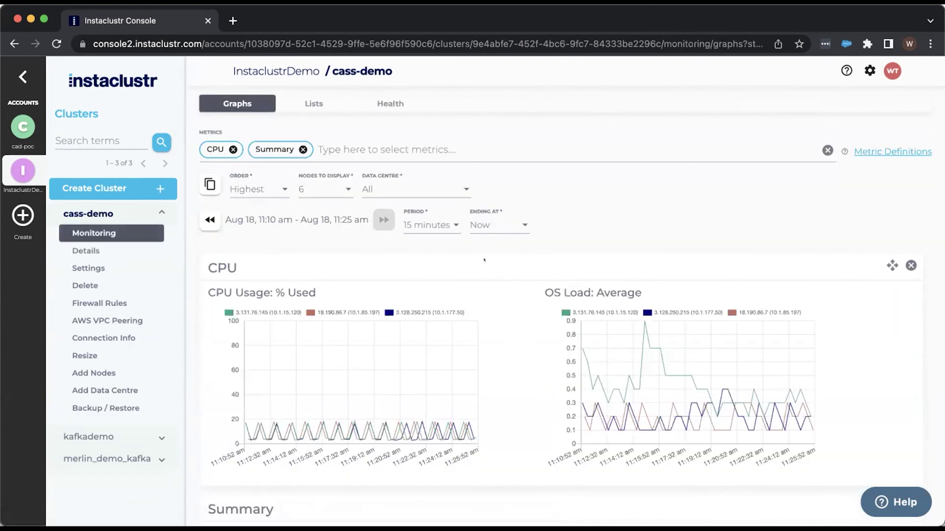